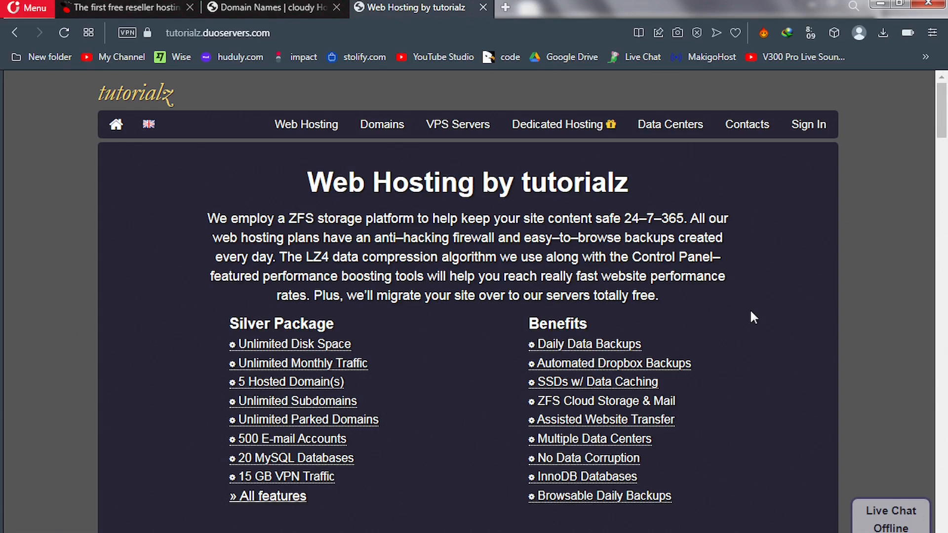
Step: Look through the tutorialz store's home page and the SoloHost domain names page as example storefronts
scroll(749, 314, "down", 12)
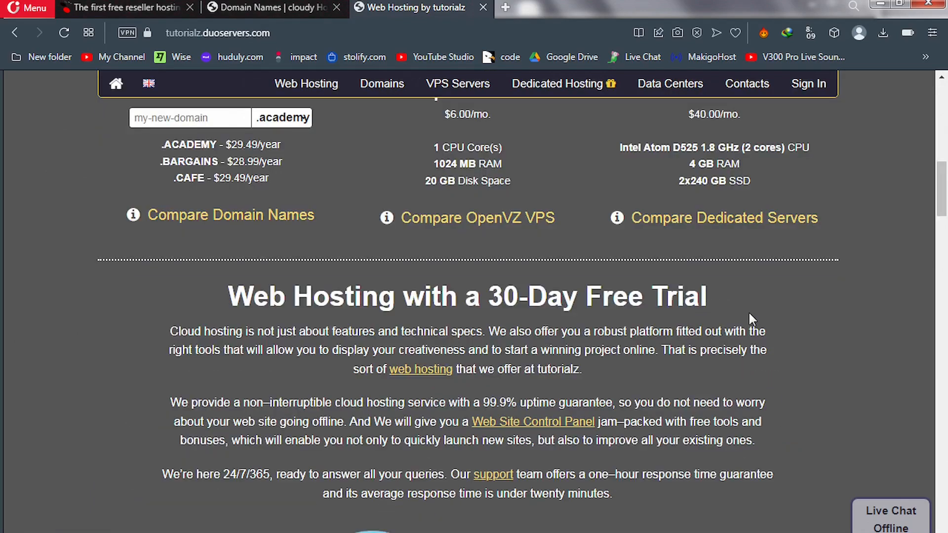
scroll(748, 318, "down", 15)
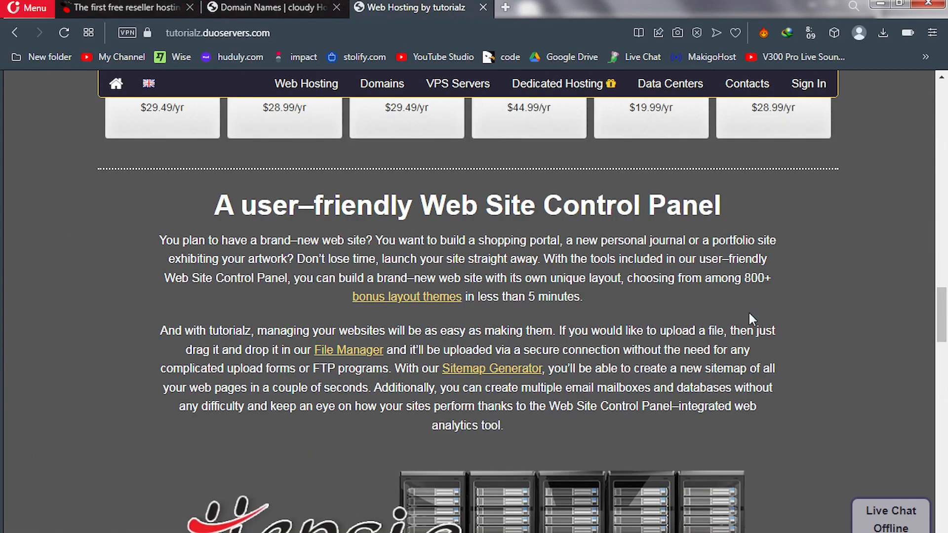
left_click(279, 6)
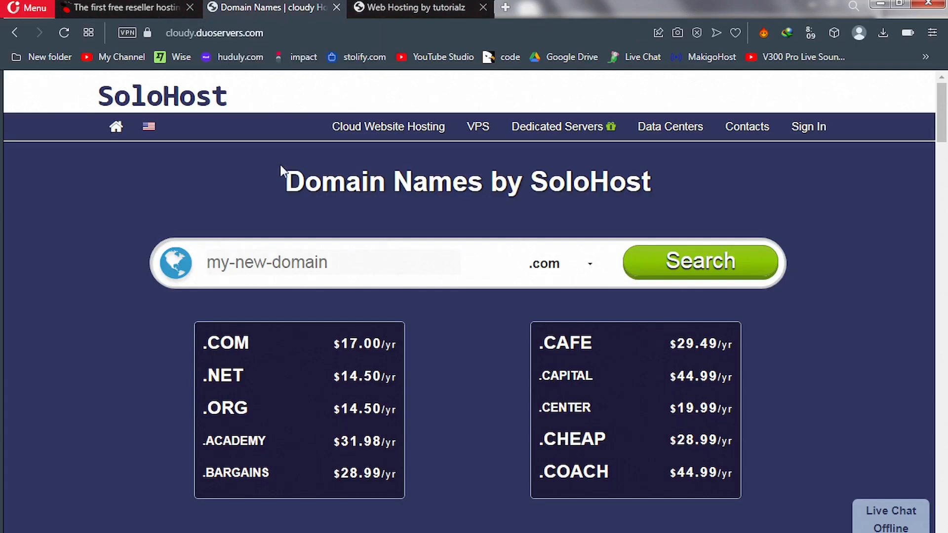
scroll(280, 168, "down", 6)
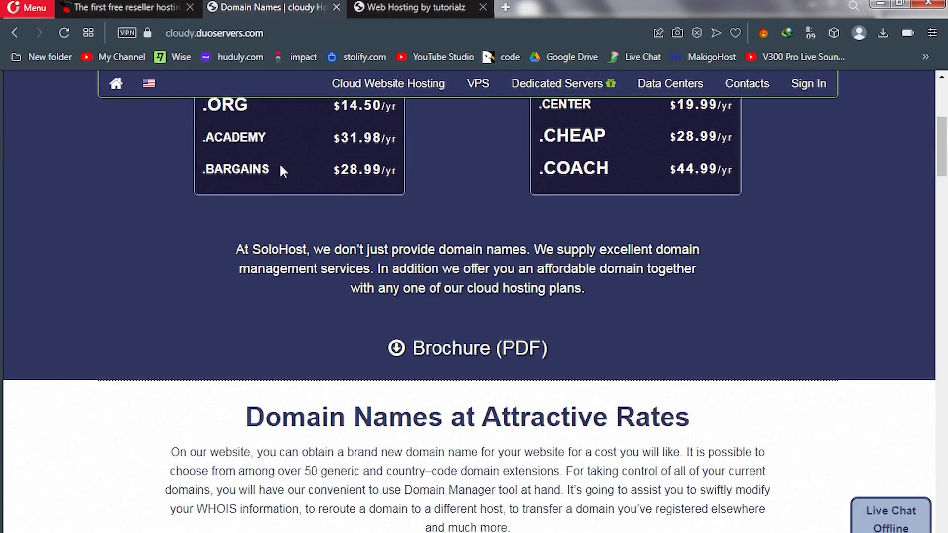
scroll(281, 168, "down", 13)
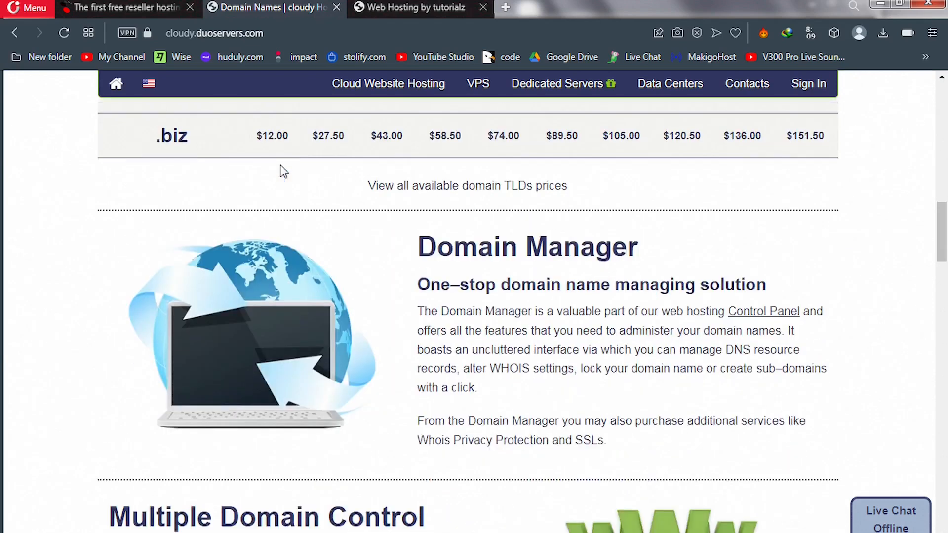
scroll(280, 168, "down", 13)
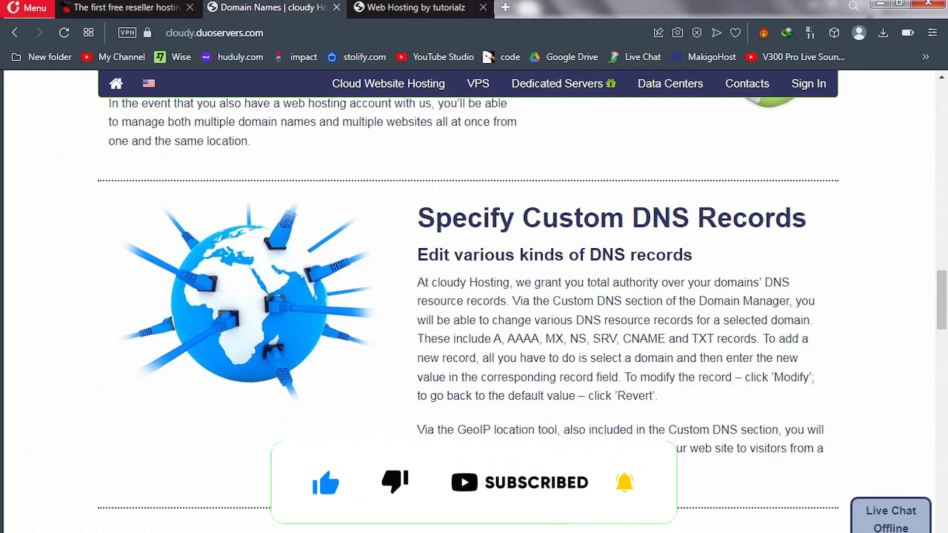
Step: Log in to the free reseller account on ResellersPanel with its e-mail and password, and enter the tutorialz store's Store Master Admin Area
left_click(136, 8)
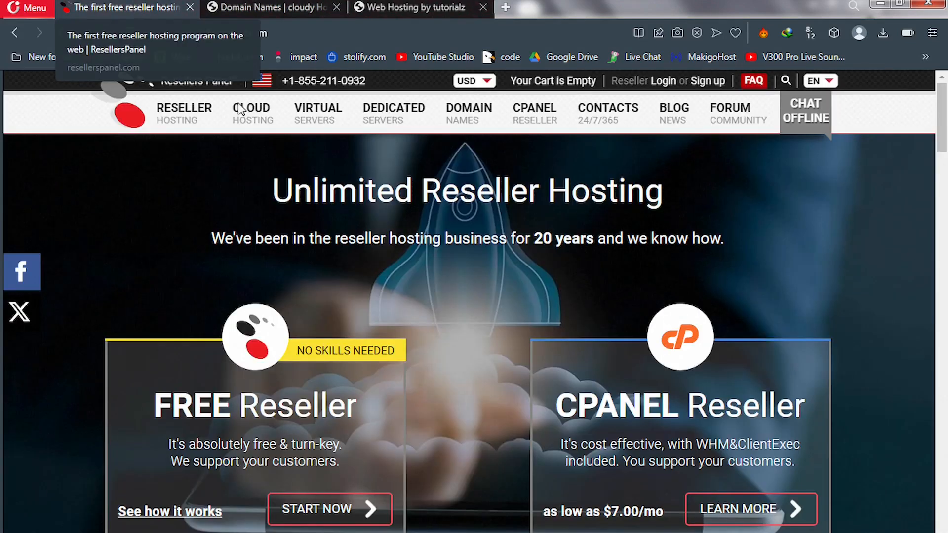
mouse_move(242, 109)
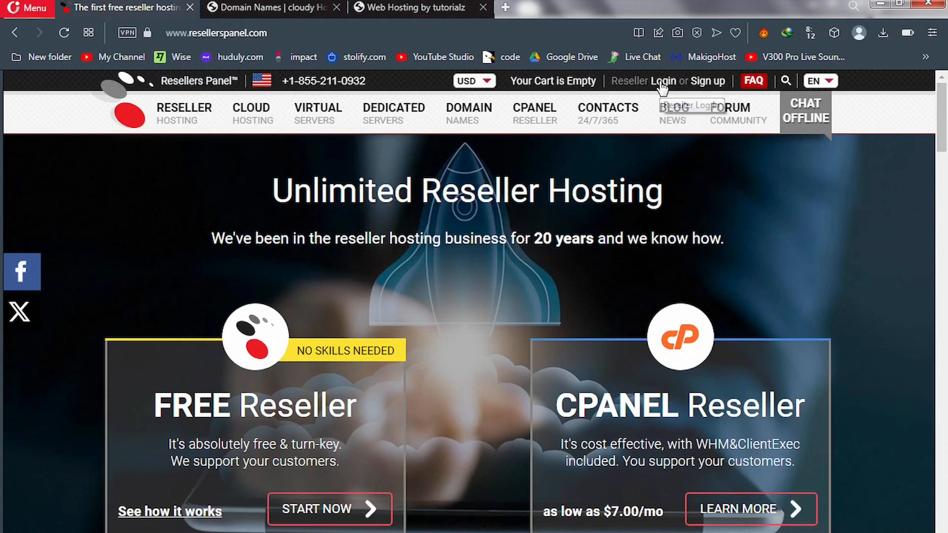
left_click(661, 84)
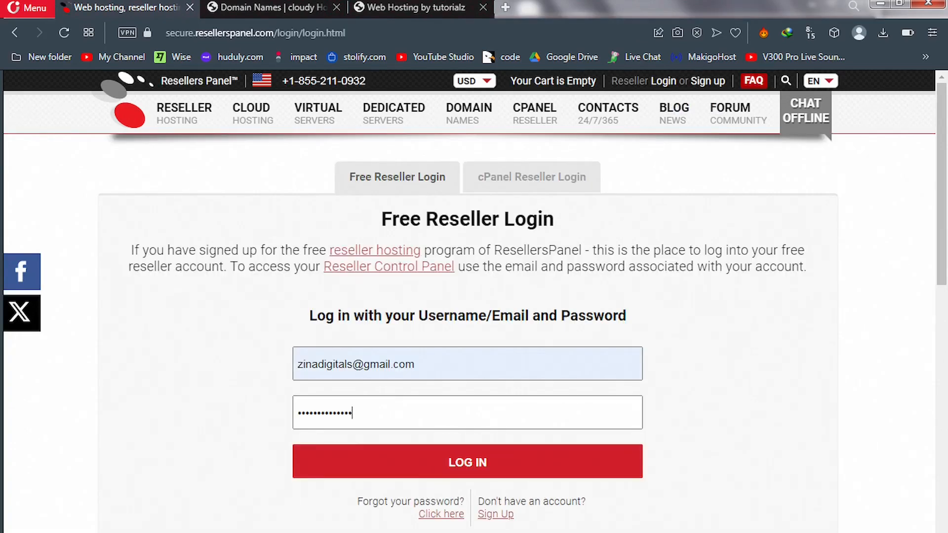
left_click(472, 468)
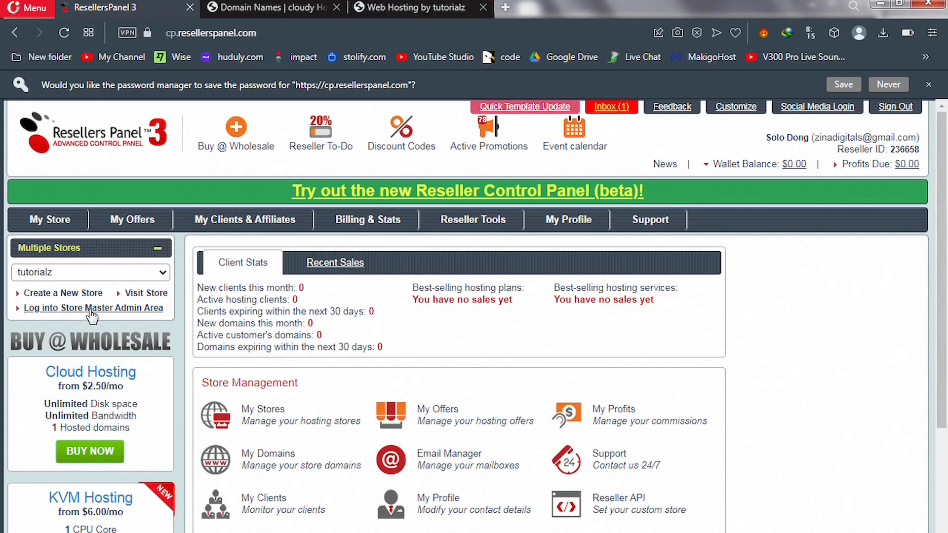
left_click(117, 309)
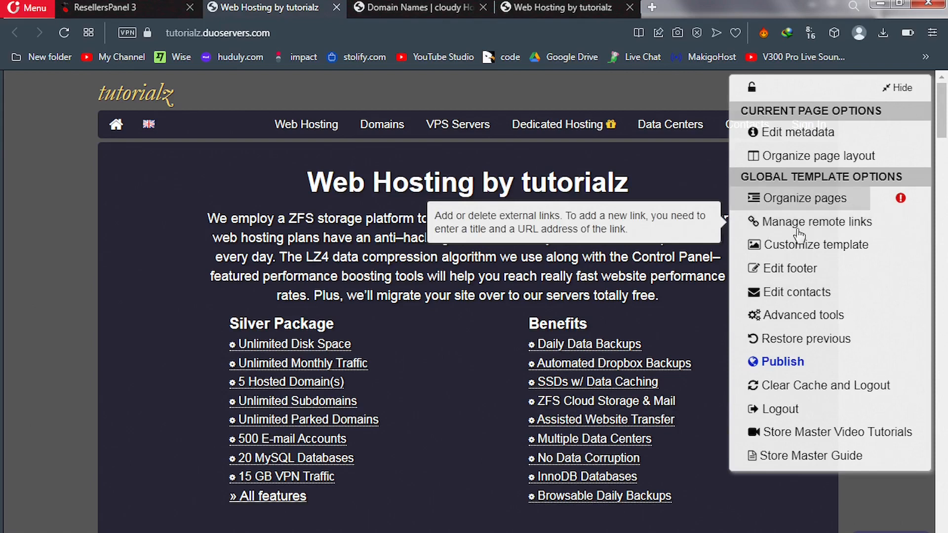
Step: Open the home page's metadata and set the page title to "Domain names | Web Hosting"
left_click(785, 134)
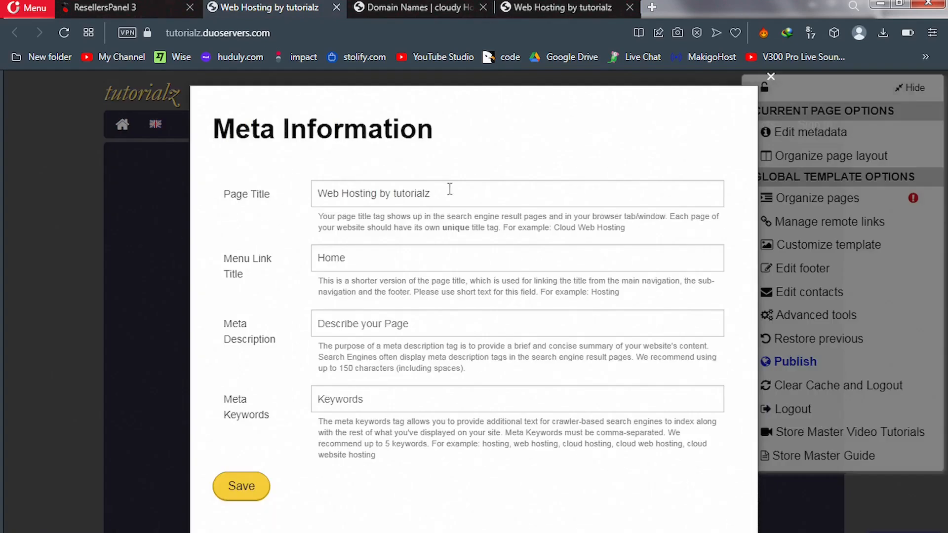
left_click_drag(450, 191, 281, 195)
type("D")
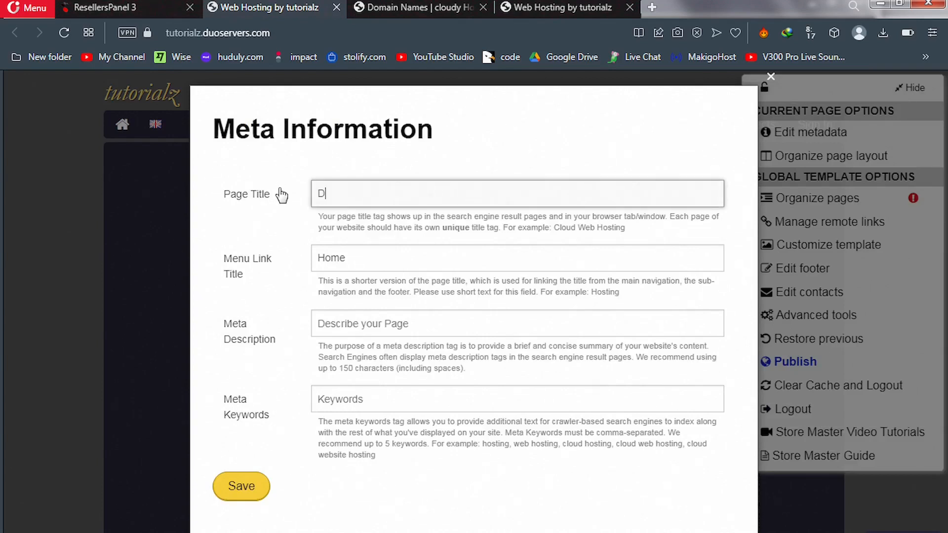
type("omain ")
type("N")
type("maes")
key("BackSpace")
key("BackSpace")
key("BackSpace")
key("BackSpace")
key("BackSpace")
key("BackSpace")
type("ames")
key("BackSpace")
key("BackSpace")
key("BackSpace")
key("BackSpace")
type("names | Web Hosting")
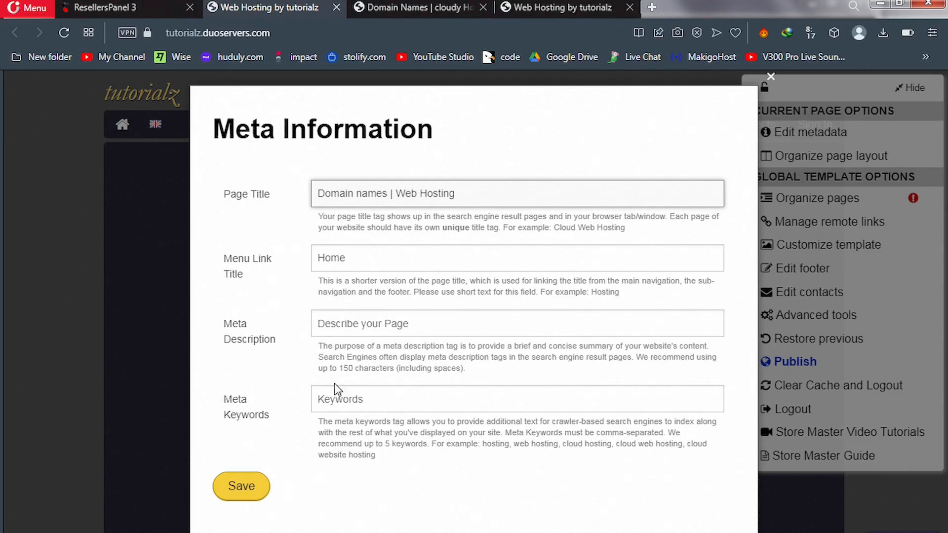
Step: Enter the meta description "We provide high speed web hosting services", correcting the spelling of "provide"
left_click(366, 326)
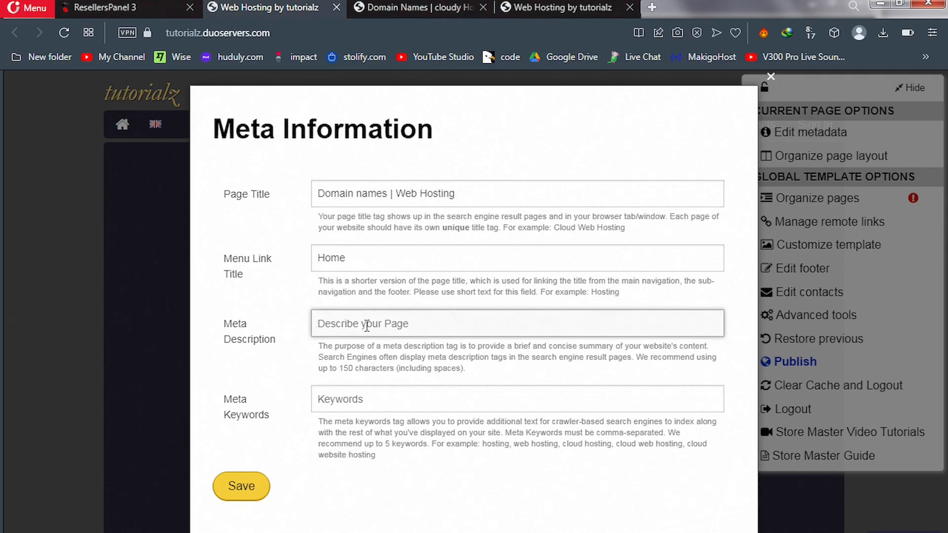
type("We preovide high")
right_click(366, 325)
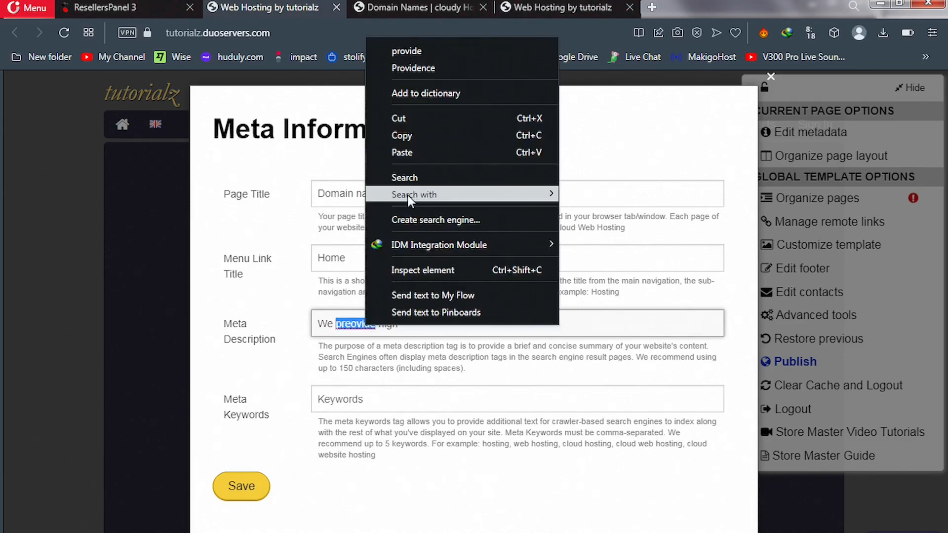
left_click(407, 54)
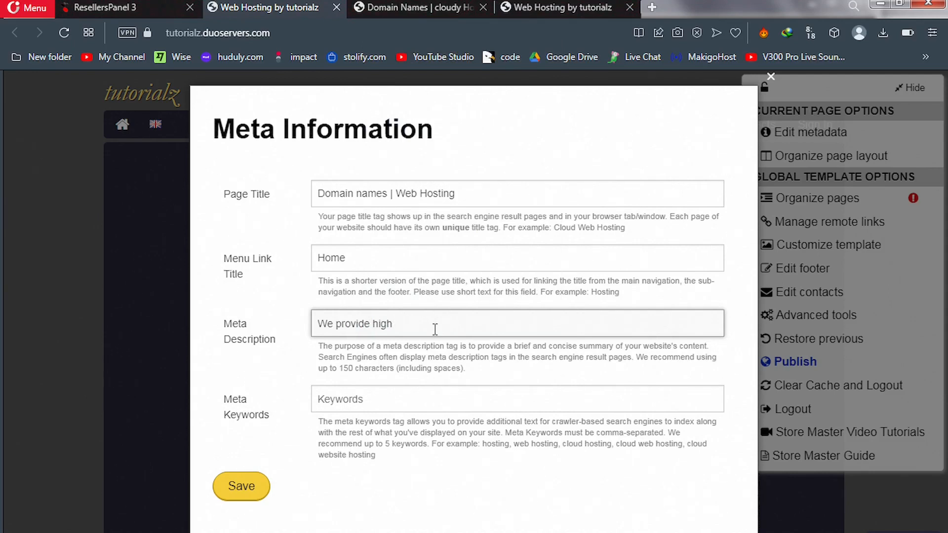
type("speed web hosting services")
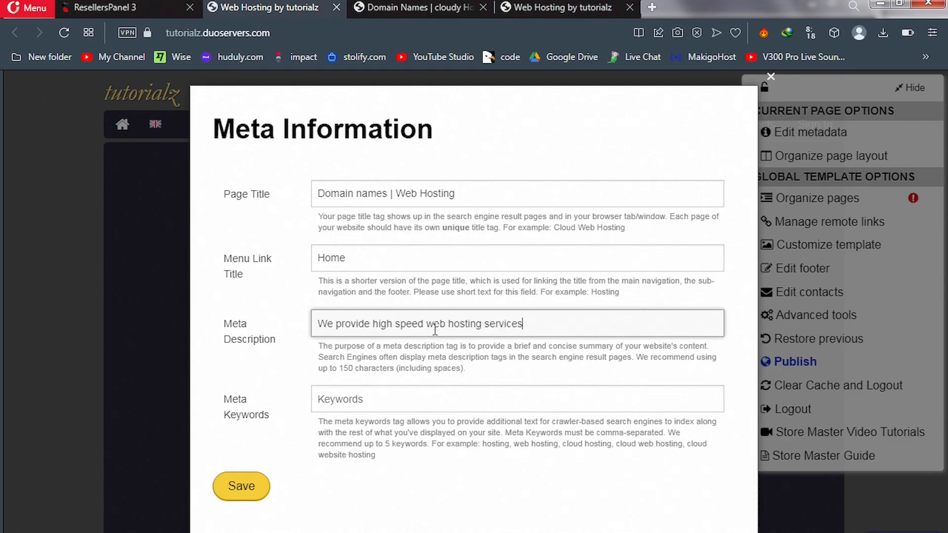
Step: Enter the meta keywords "Hosting, cloud hosting, domain names" and save the meta information
left_click(401, 399)
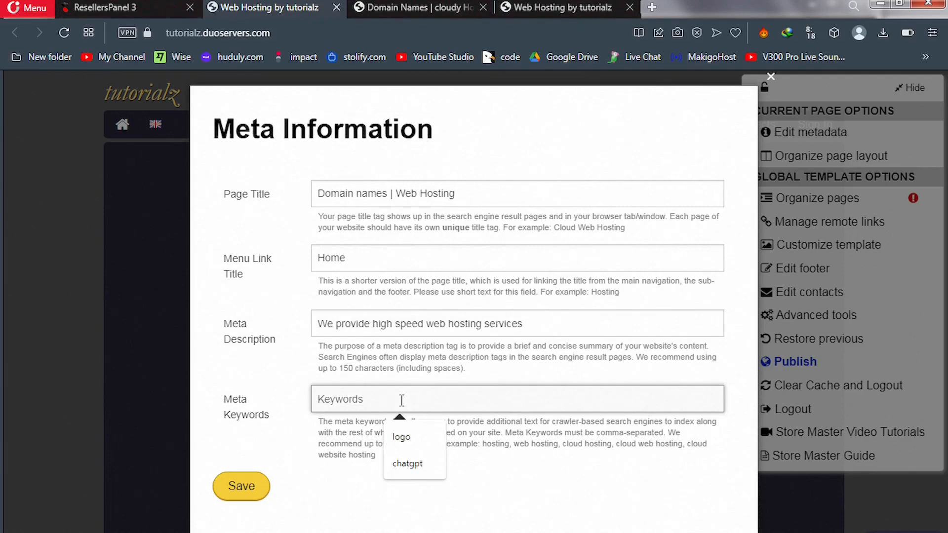
type("Ho")
key("BackSpace")
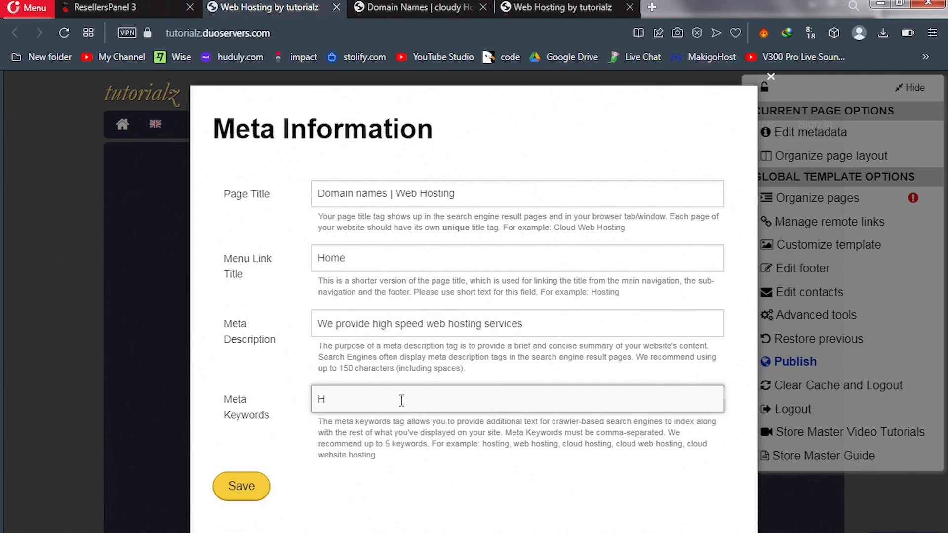
type("osting")
type(", cloud hosting , domainn")
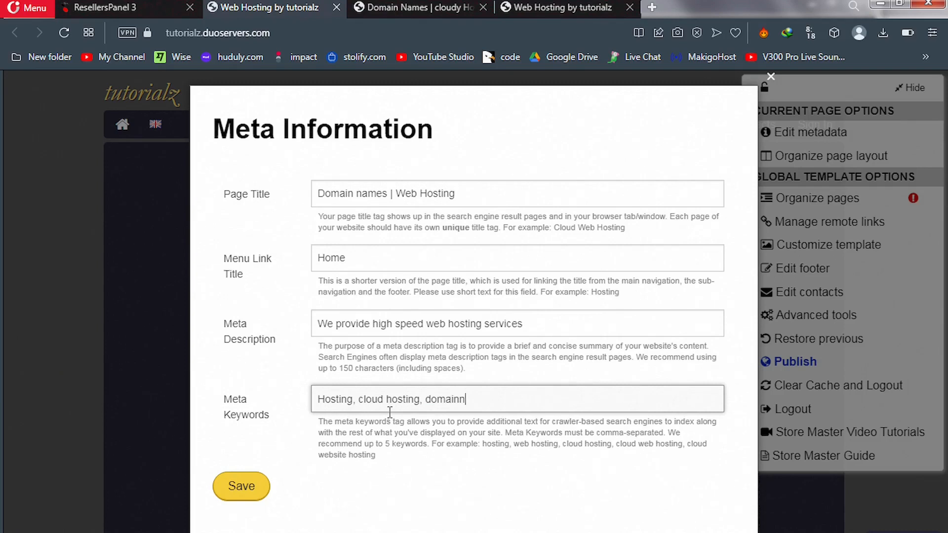
key("BackSpace")
type("names")
left_click(241, 486)
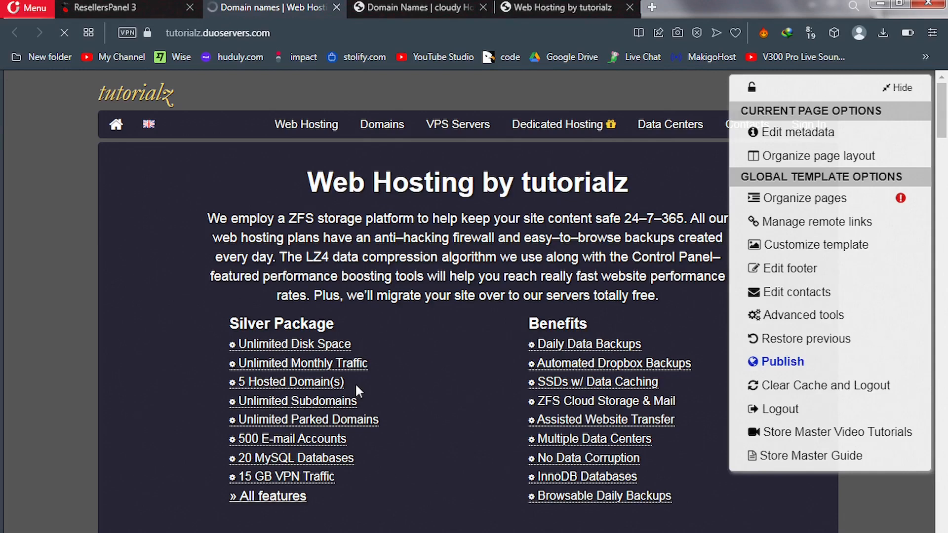
Step: Open the page organizer and toggle the Web Hosting page's menu visibility off and back on
left_click(798, 200)
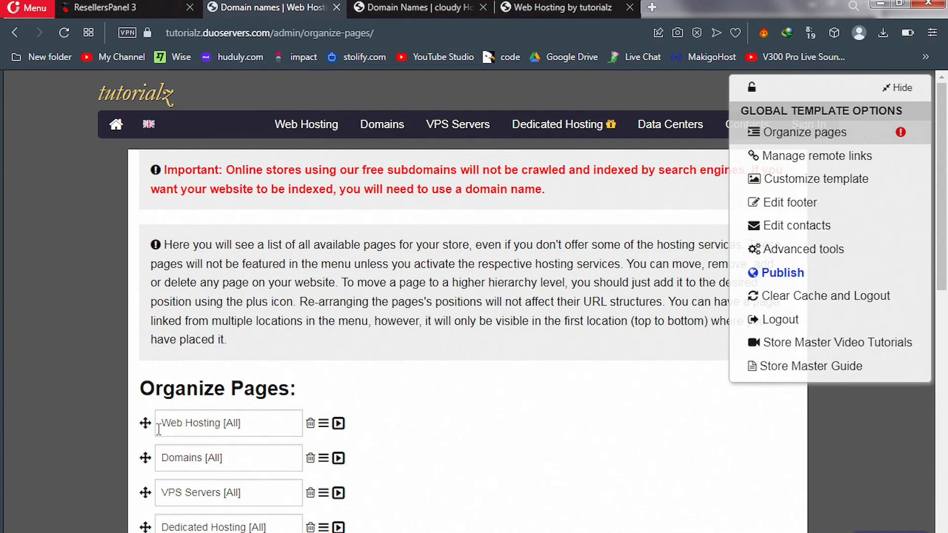
left_click_drag(146, 426, 148, 415)
left_click(323, 425)
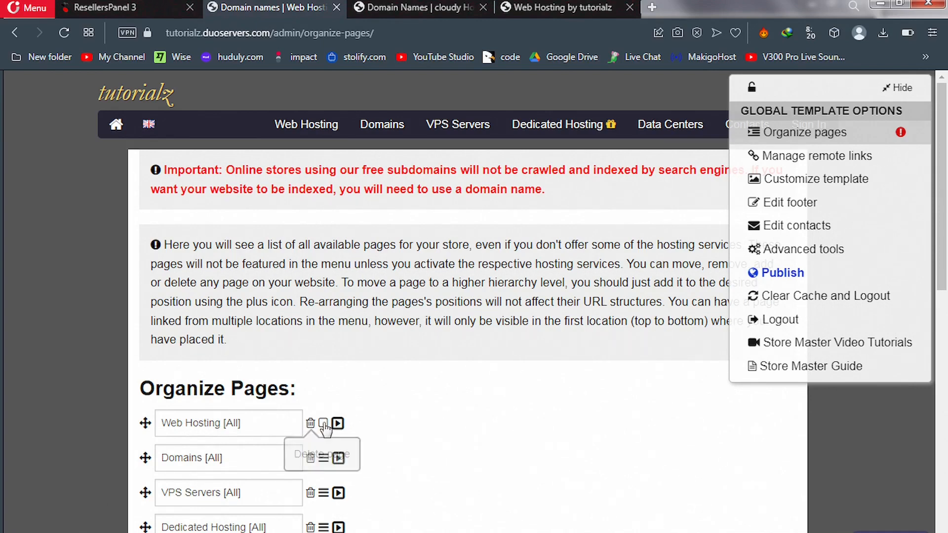
left_click(324, 424)
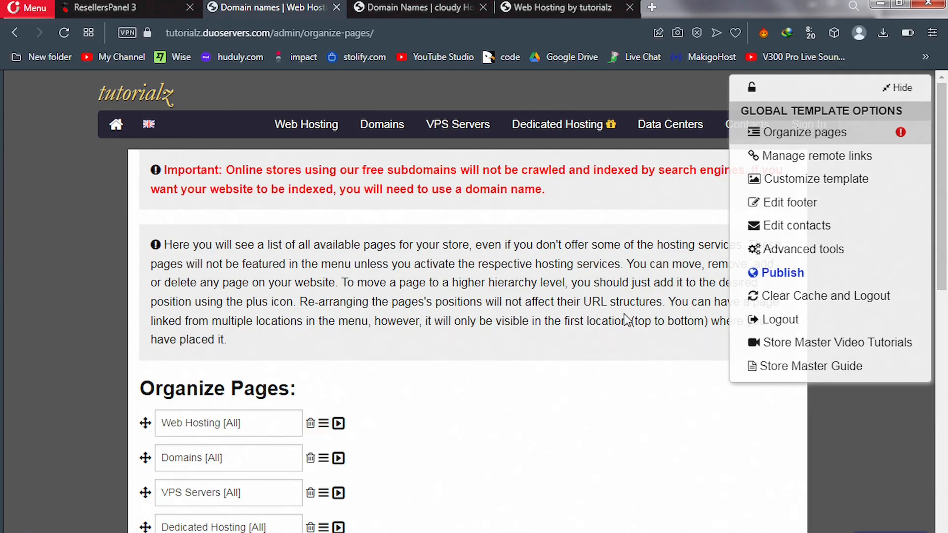
Step: Examine the remaining entries in the page list, the name choices for the Support page and the sitemap options
scroll(626, 320, "down", 2)
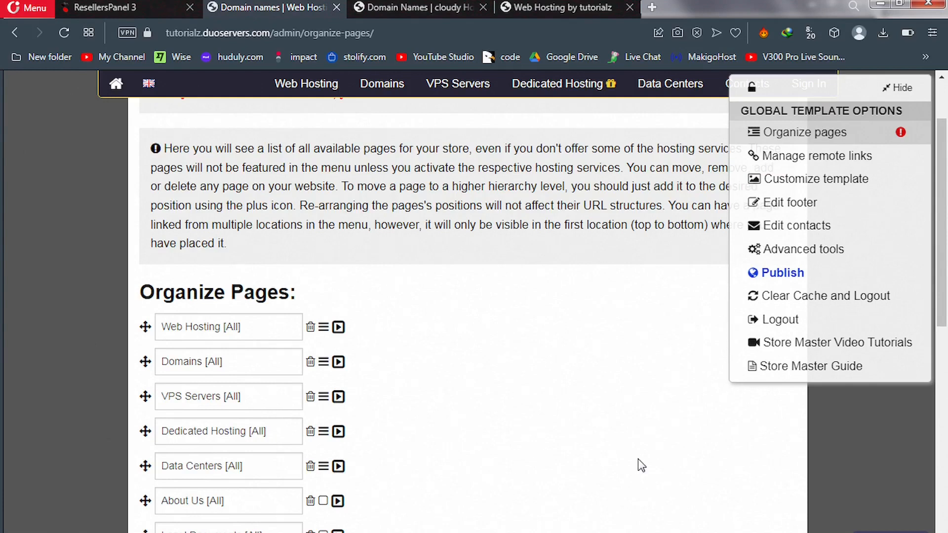
mouse_move(945, 250)
left_click_drag(946, 250, 946, 336)
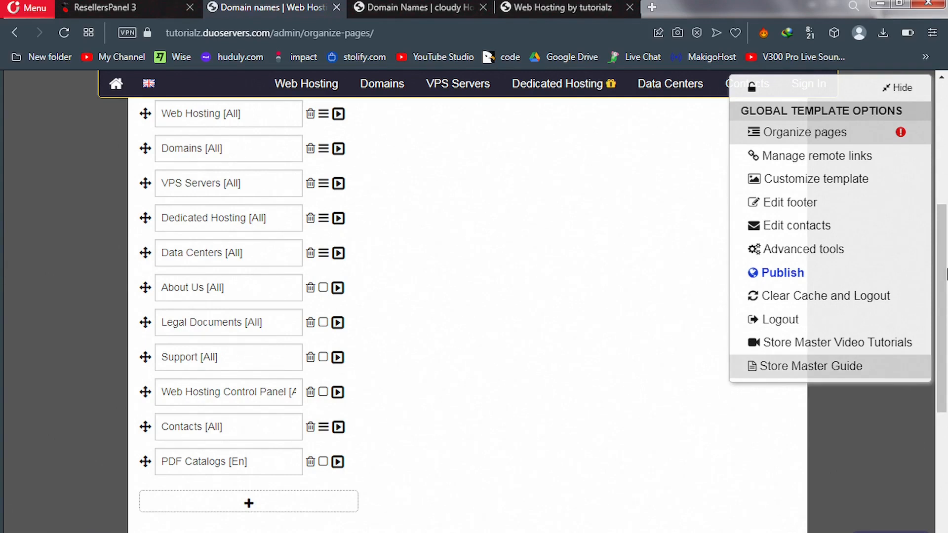
scroll(946, 274, "down", 3)
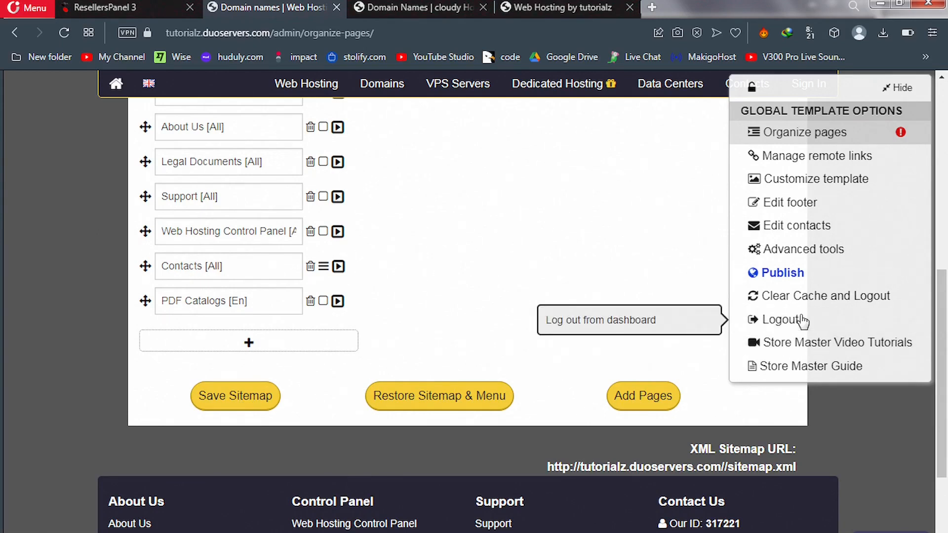
left_click(201, 197)
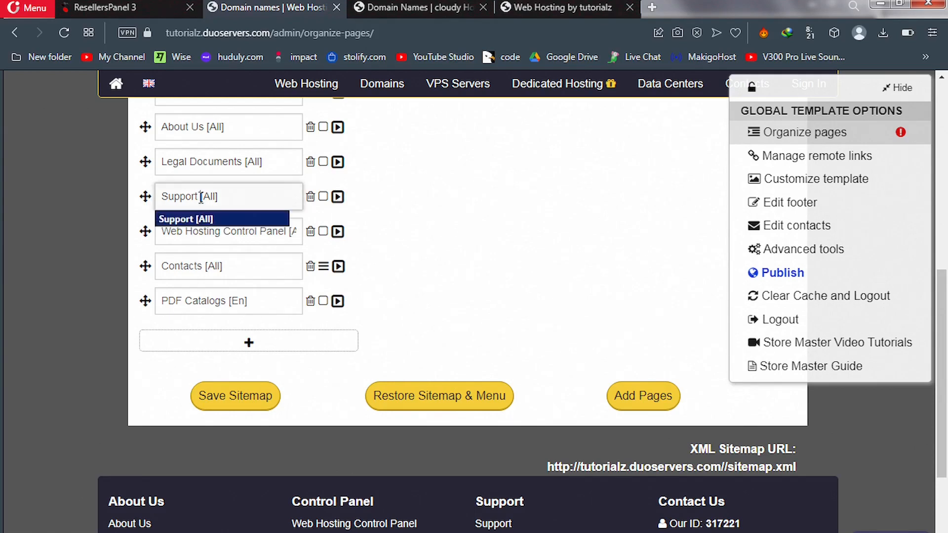
key("ctrl+a")
left_click(267, 192)
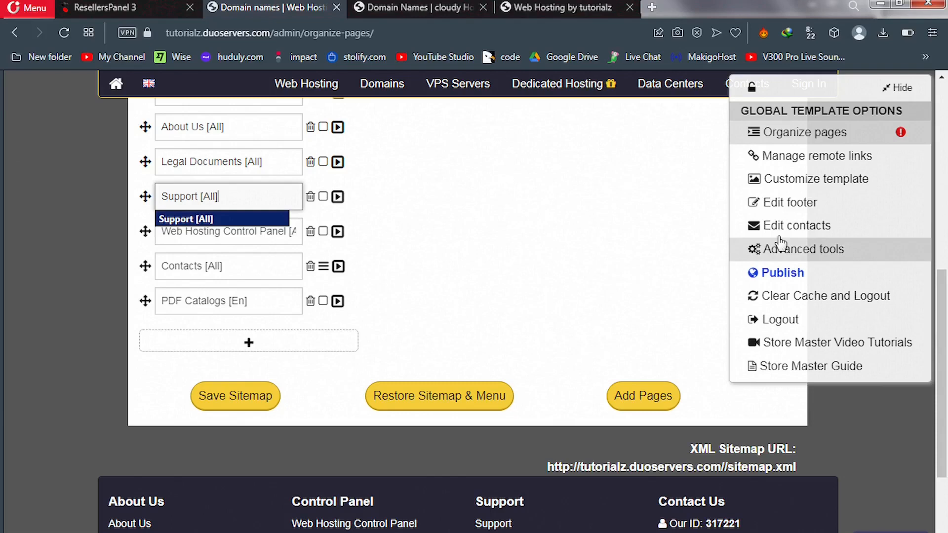
Step: Open the template customization and set the store's layout to No Sidebar
left_click(801, 187)
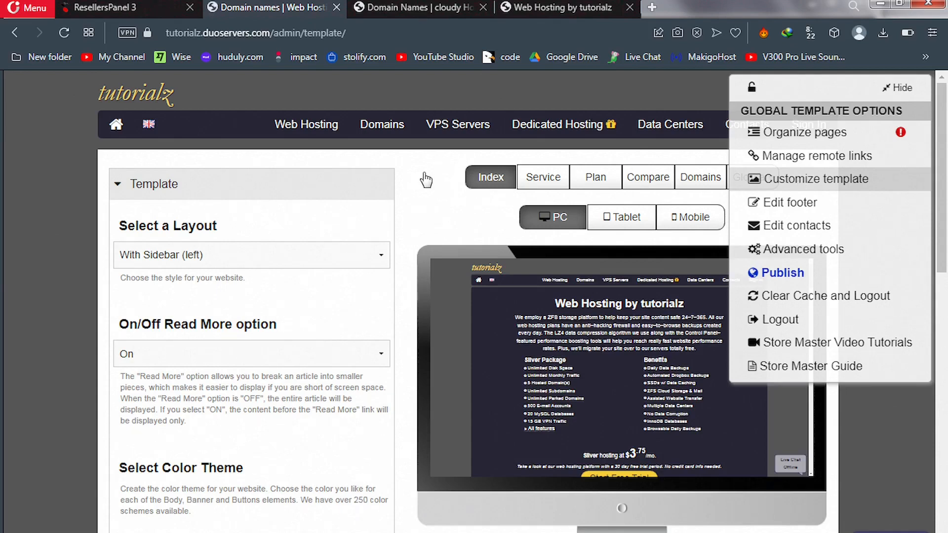
left_click(120, 185)
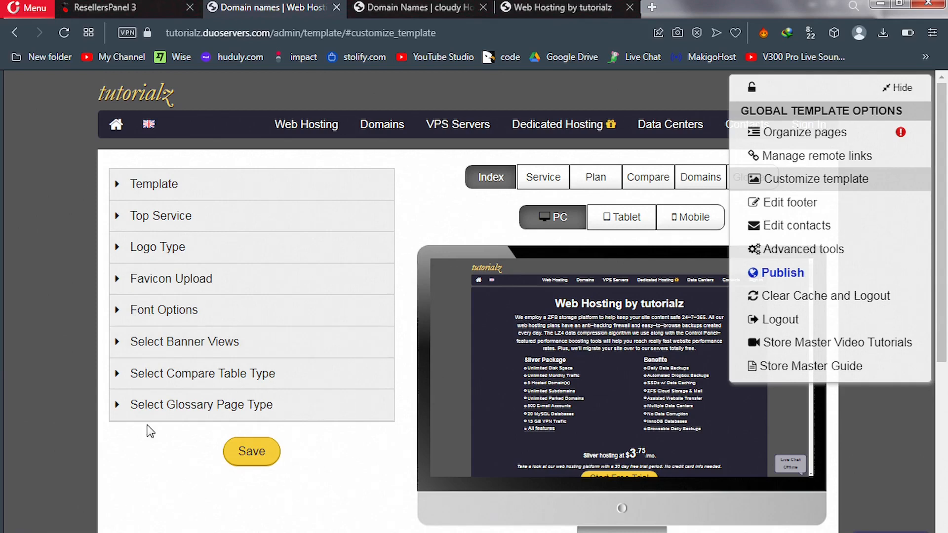
left_click(117, 187)
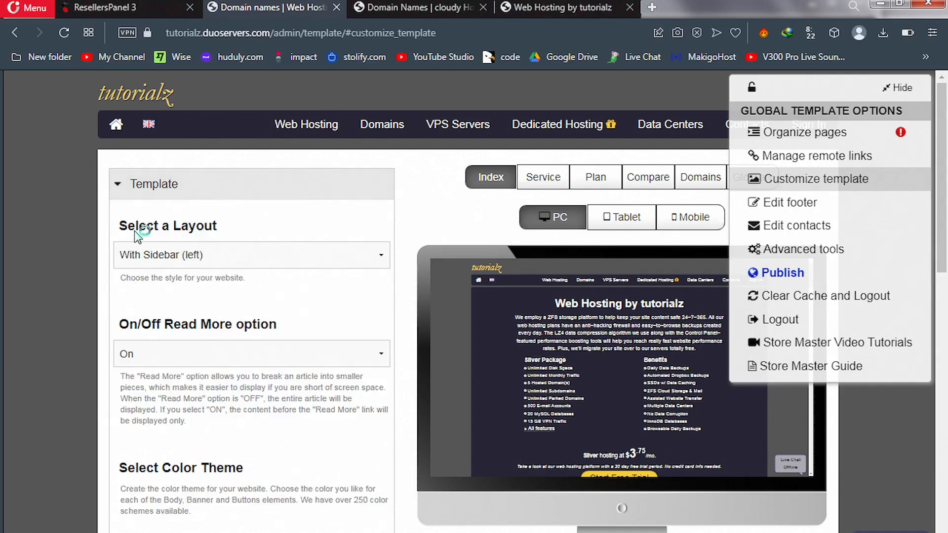
left_click(206, 267)
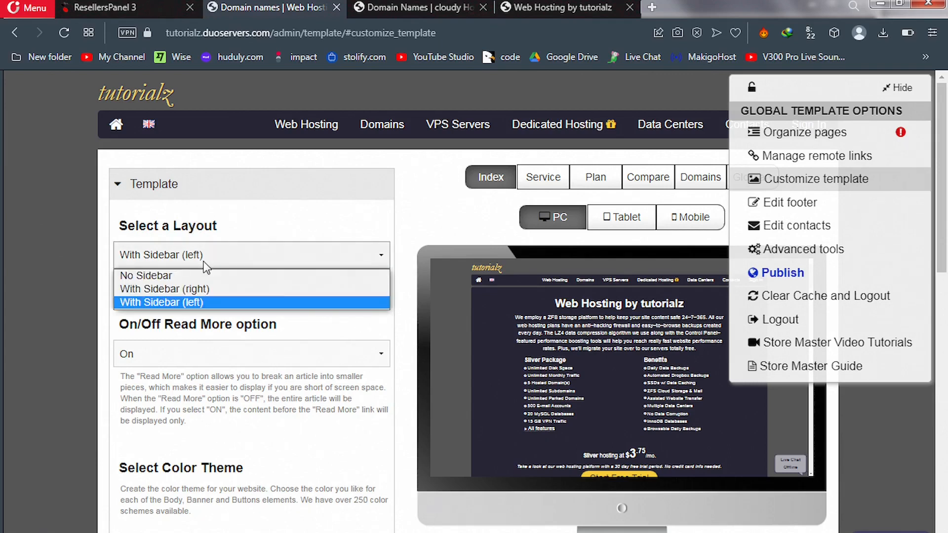
left_click(170, 275)
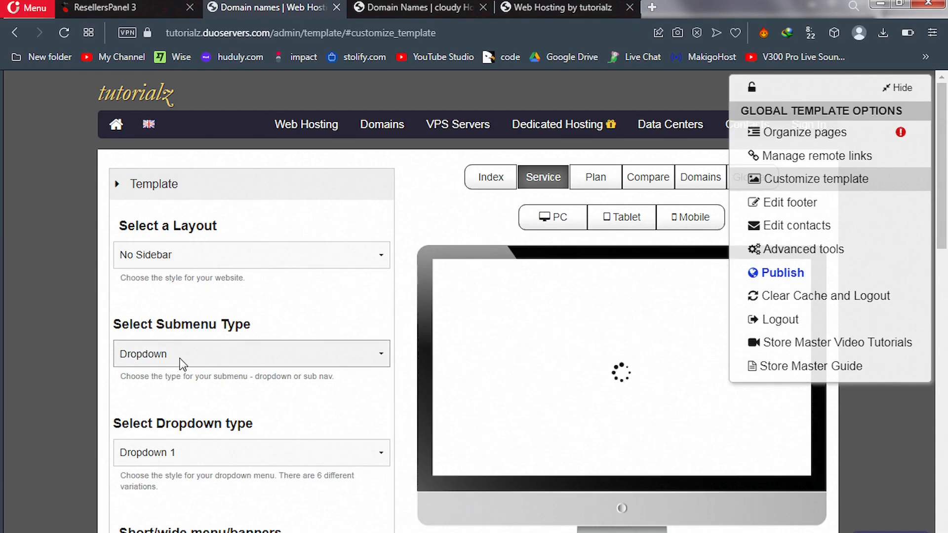
Step: Keep the submenu type at Dropdown and set the dropdown type to Dropdown 3
left_click(180, 354)
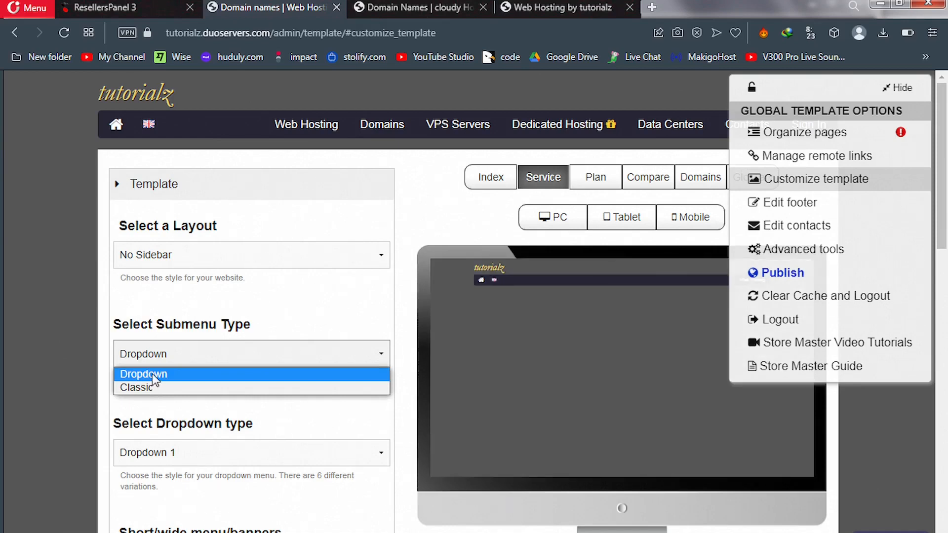
left_click(152, 374)
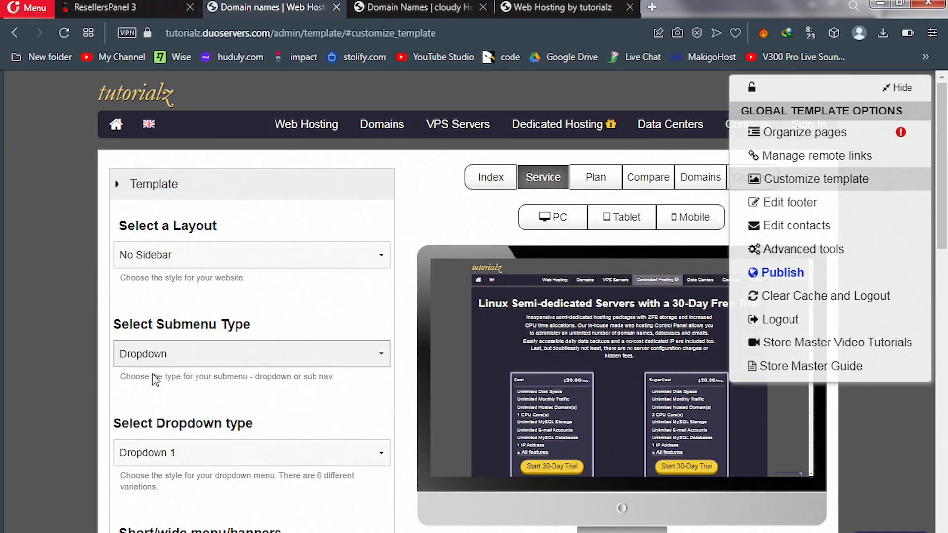
left_click(182, 353)
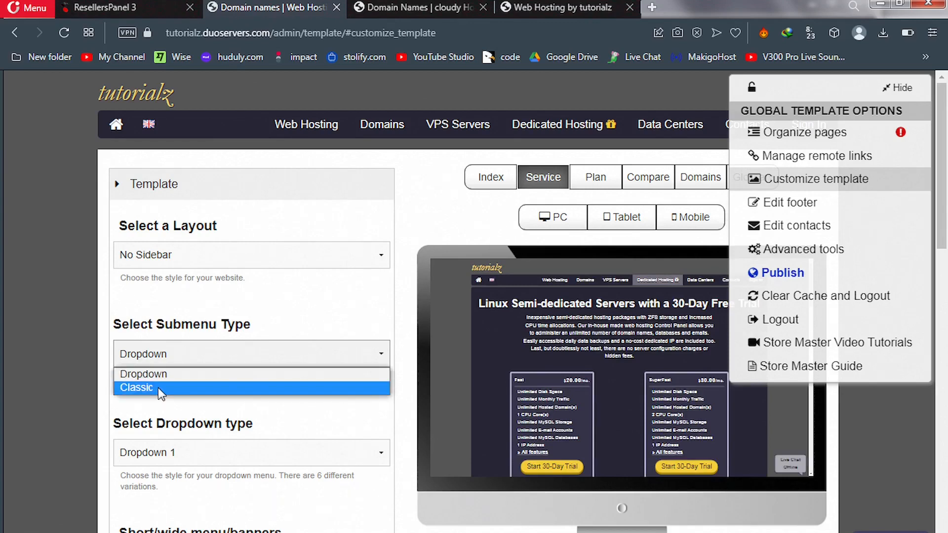
left_click(170, 374)
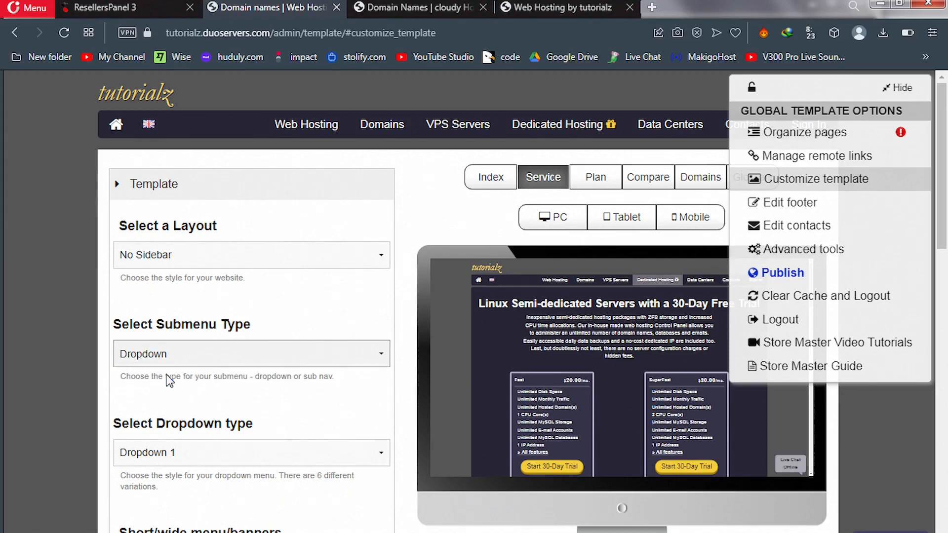
left_click(186, 452)
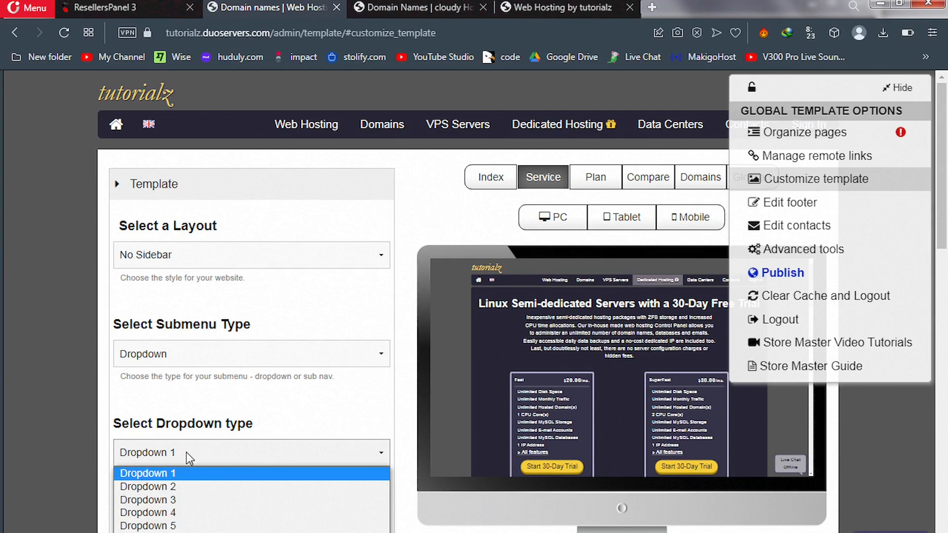
left_click(164, 499)
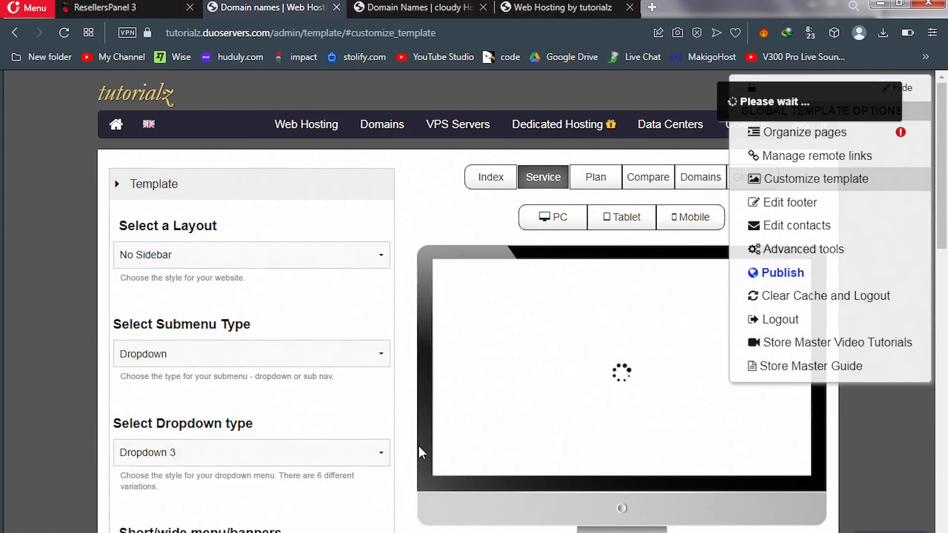
Step: Try the Wide menu and banner type in the template preview, and return it to Short
mouse_move(945, 212)
left_mouse_down()
mouse_move(947, 234)
mouse_move(946, 202)
left_mouse_up()
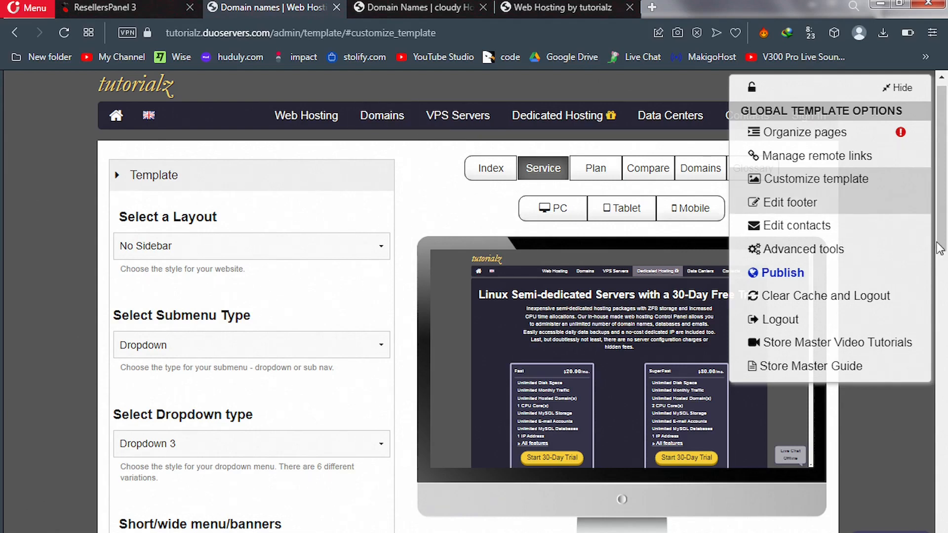
scroll(939, 248, "down", 2)
scroll(940, 262, "down", 1)
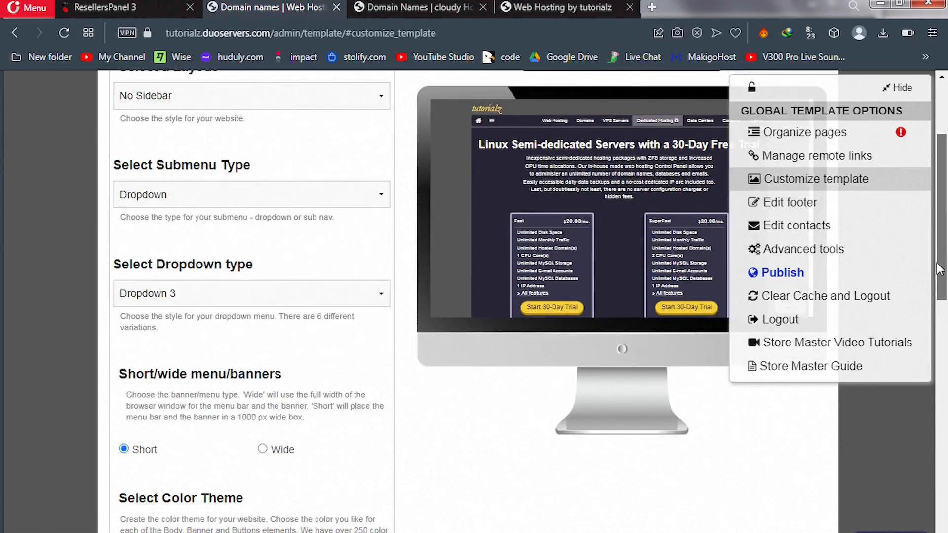
left_click_drag(939, 271, 938, 273)
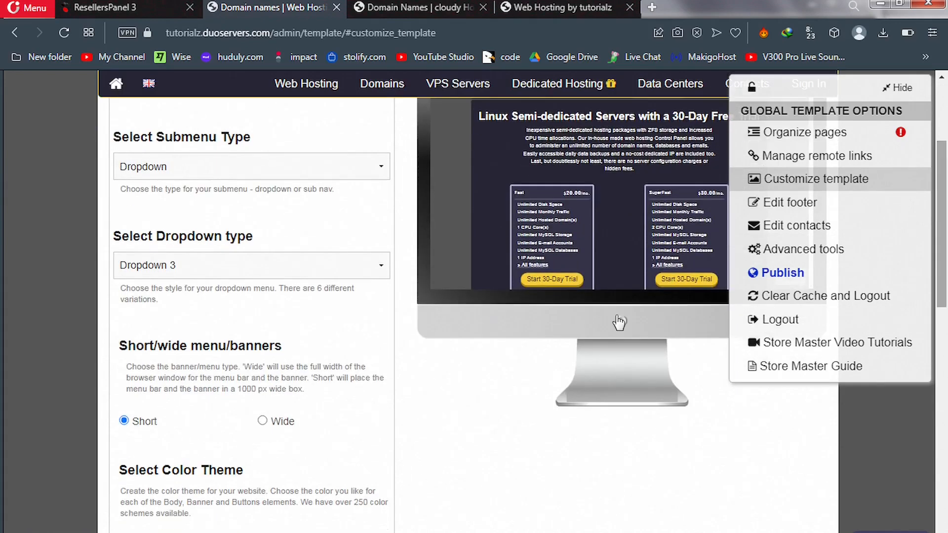
left_click(262, 421)
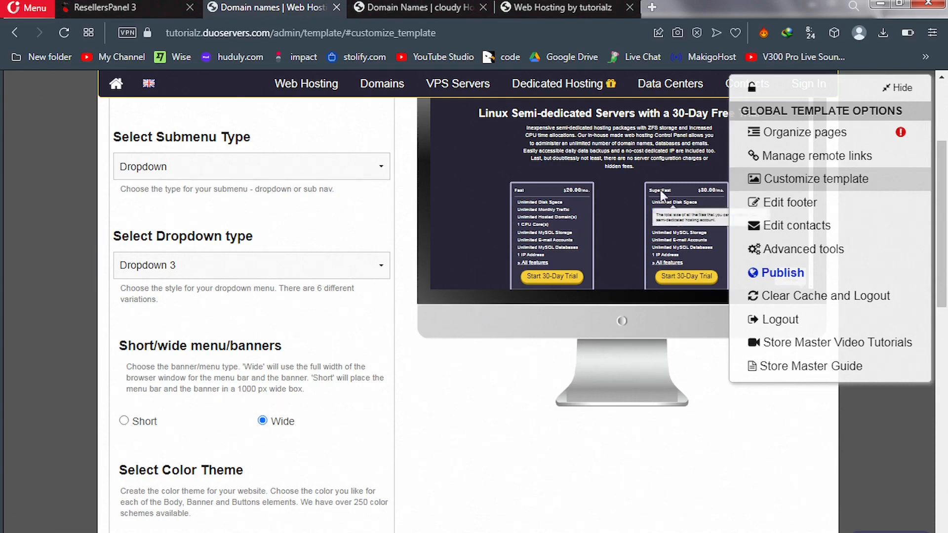
left_click(124, 421)
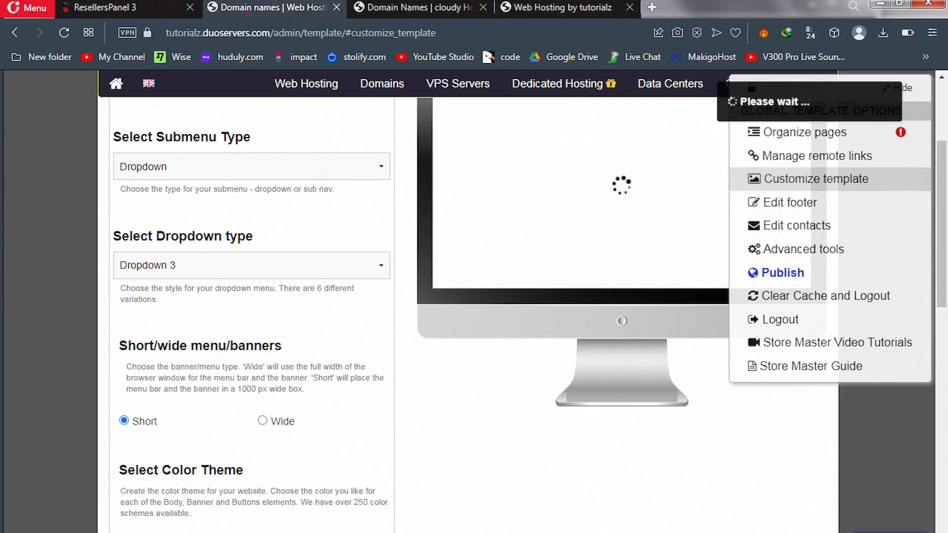
Step: Hide the admin navigation overlay to uncover the preview and set the menu and banner type to Wide
scroll(946, 316, "up", 1)
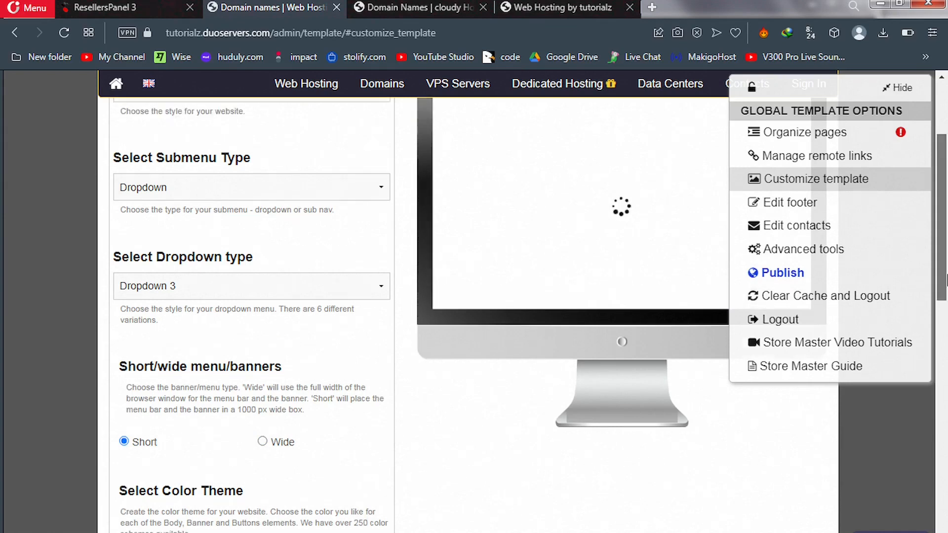
left_click_drag(945, 279, 946, 269)
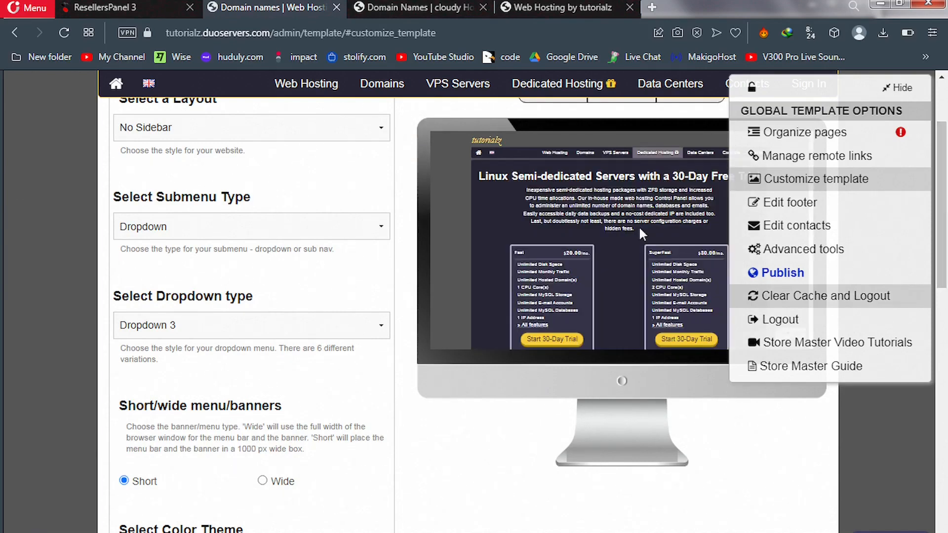
left_click(890, 91)
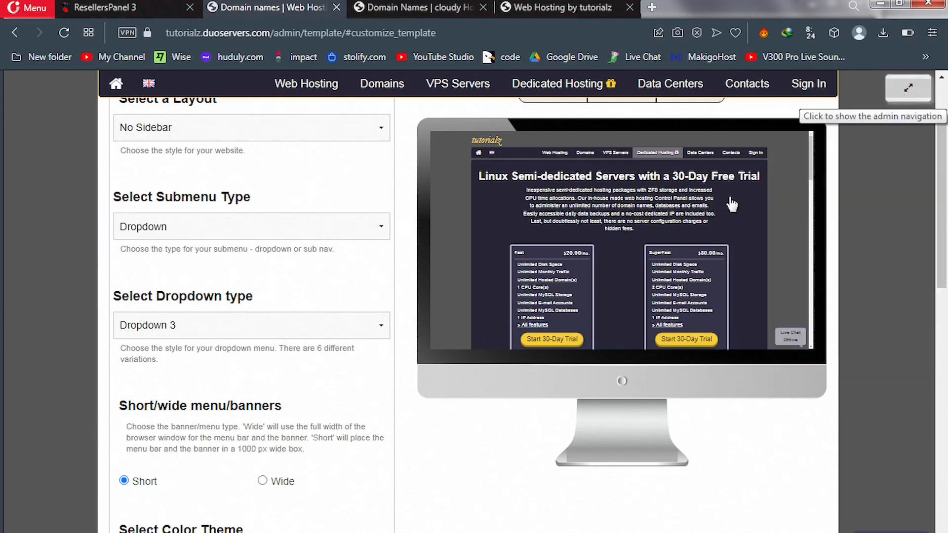
left_click(262, 481)
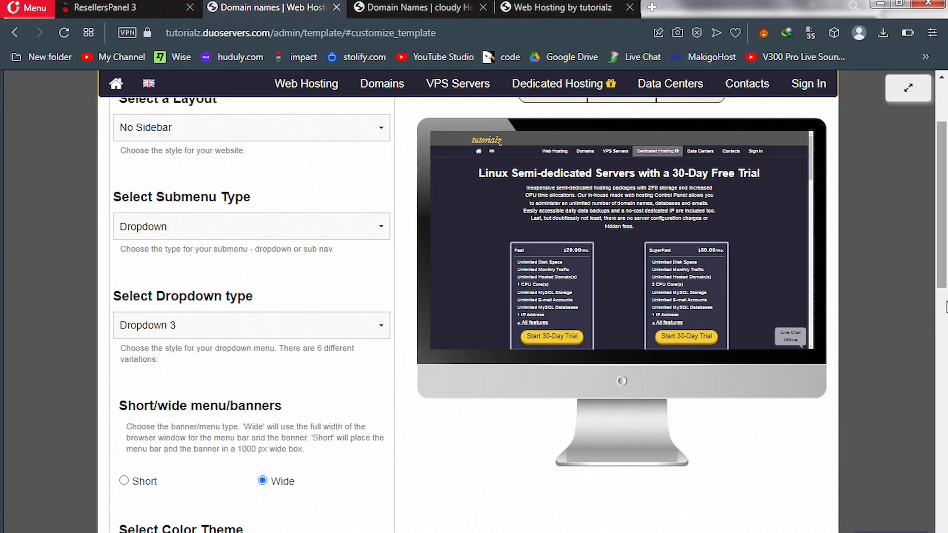
Step: Set the Body color of the store's color theme to White
scroll(946, 291, "down", 1)
scroll(945, 308, "down", 3)
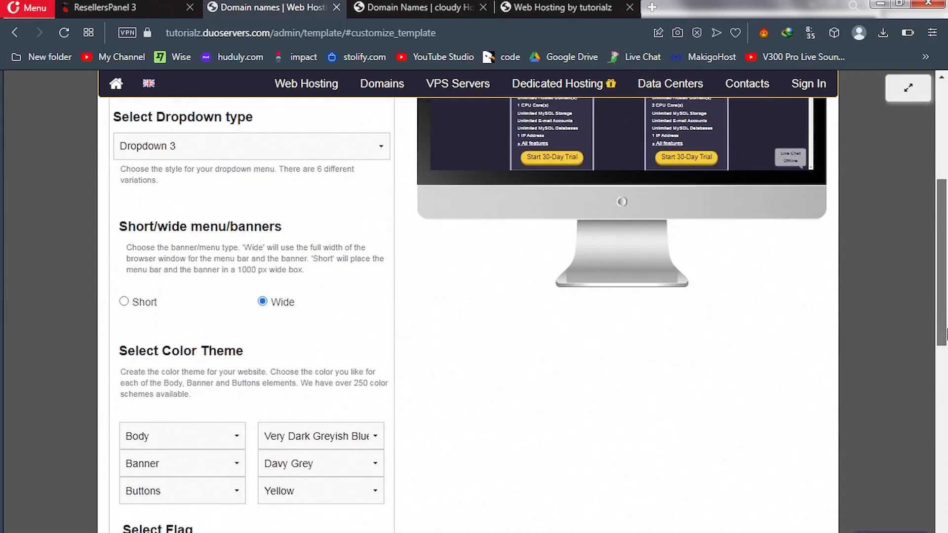
scroll(944, 337, "down", 1)
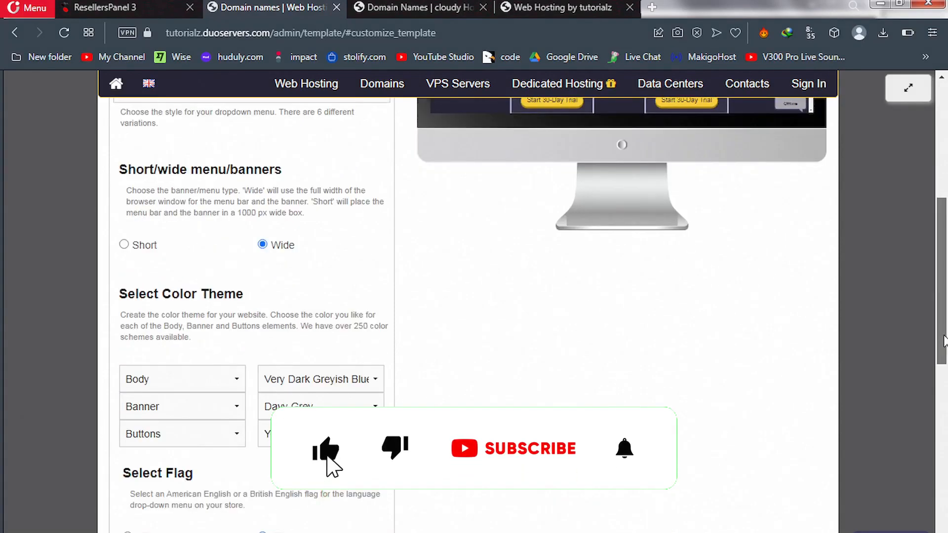
scroll(945, 340, "down", 1)
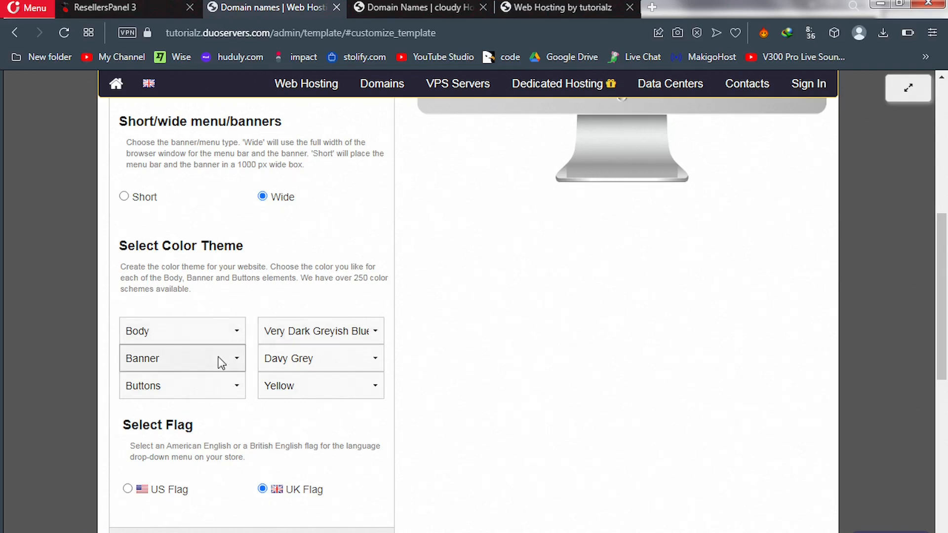
left_click(304, 340)
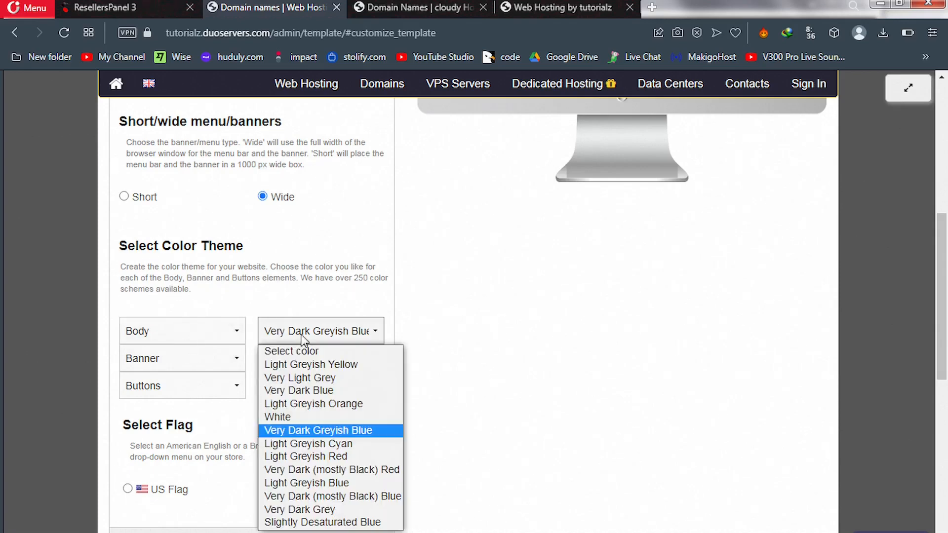
left_click(279, 417)
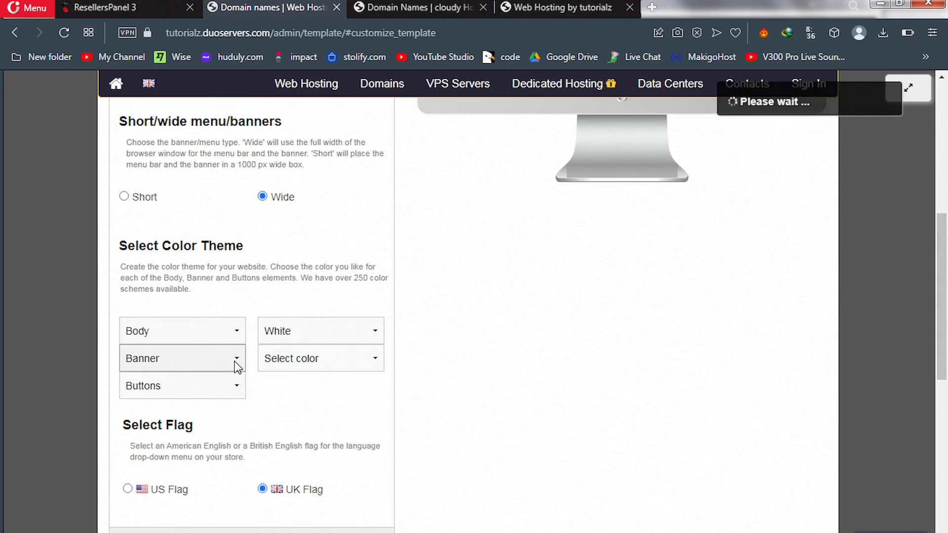
Step: Look through the available Banner colors and set the Banner color to Dark Blue
left_click(298, 364)
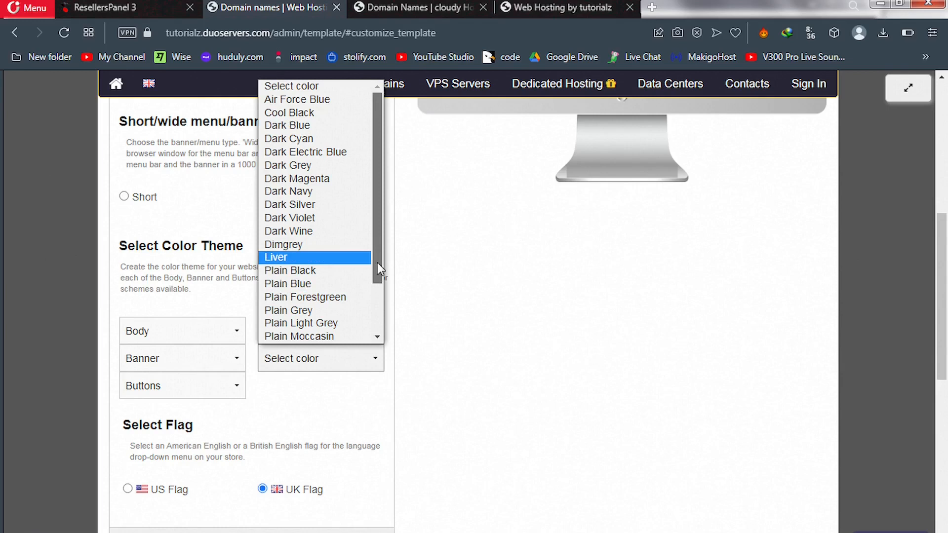
scroll(377, 267, "down", 1)
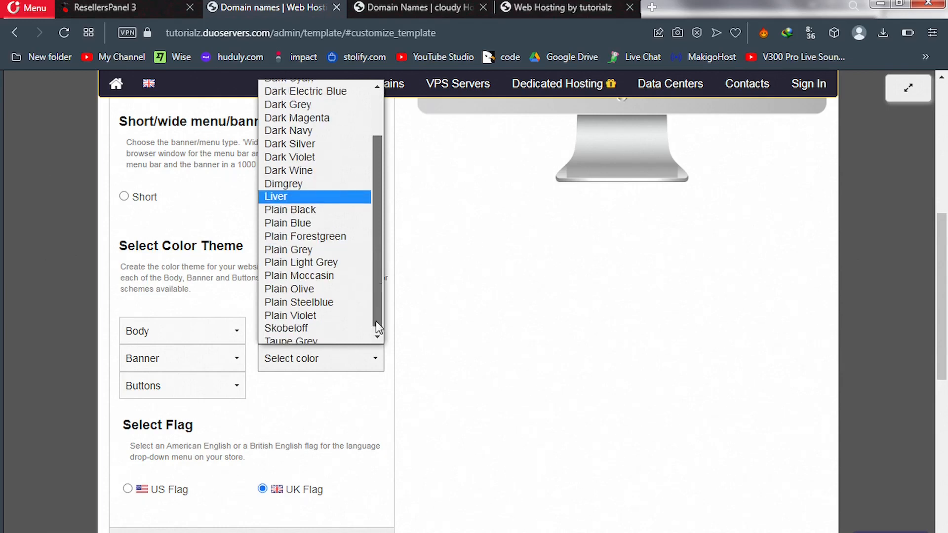
scroll(375, 321, "down", 1)
left_click_drag(378, 327, 302, 128)
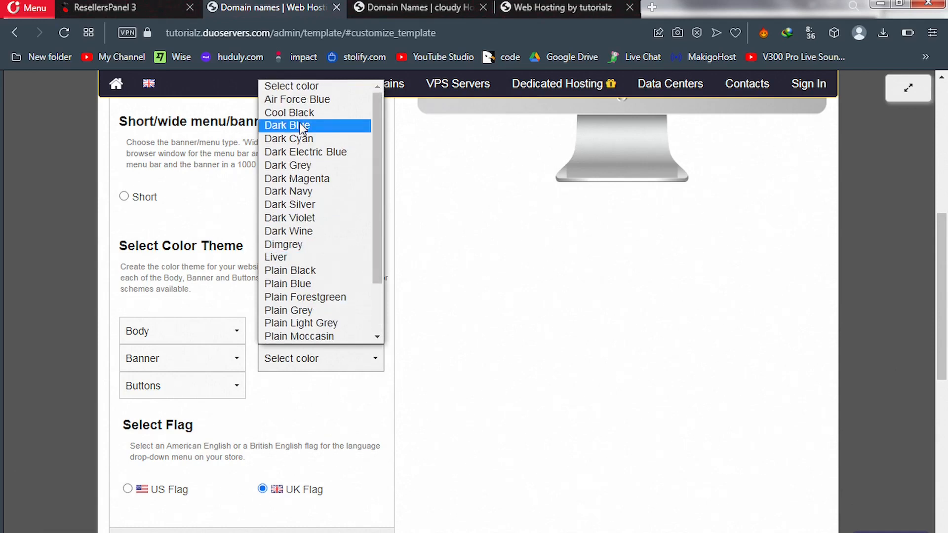
left_click(302, 127)
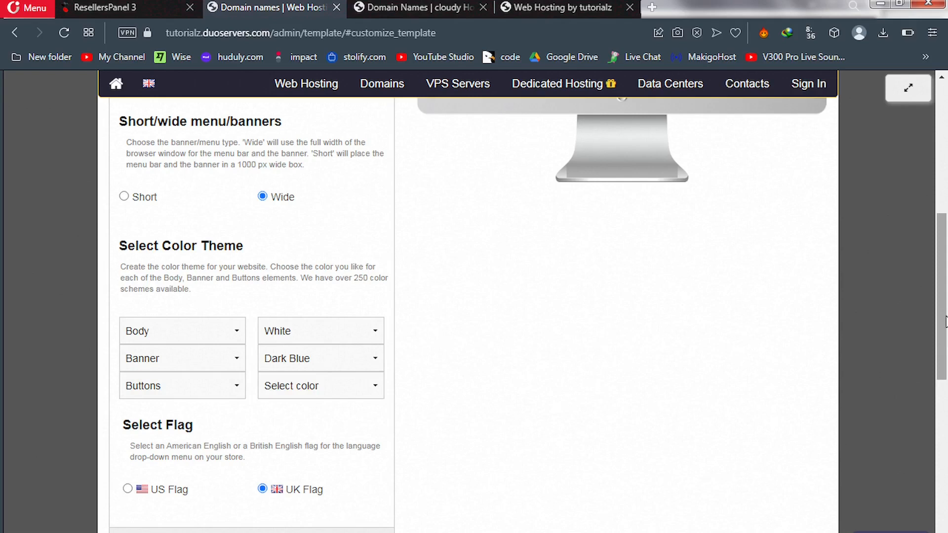
Step: Set the Buttons color to Green and the language flag to US Flag
scroll(630, 338, "up", 1)
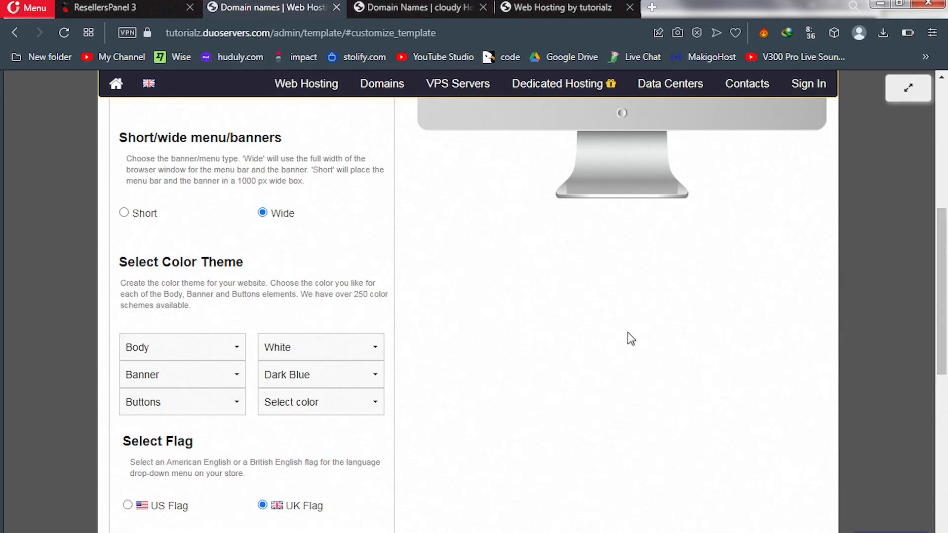
left_click(353, 398)
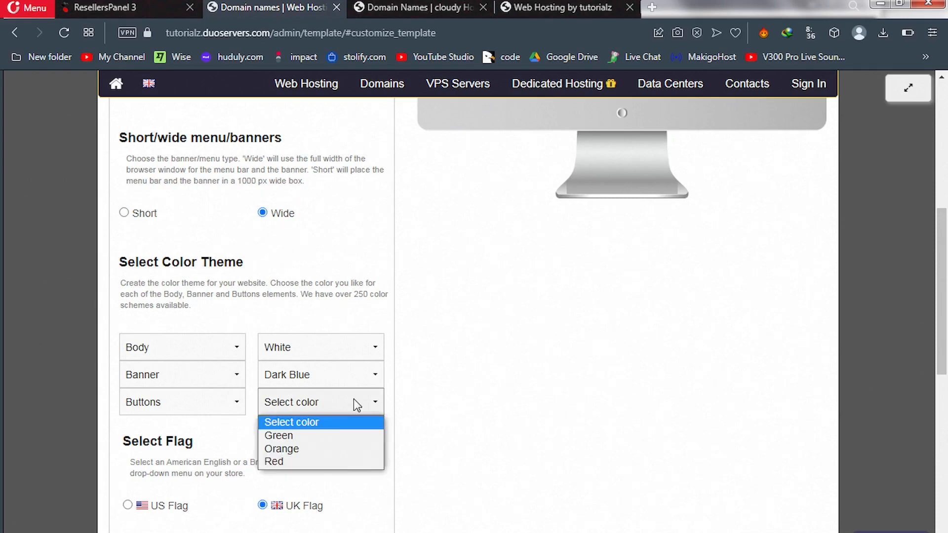
left_click(279, 436)
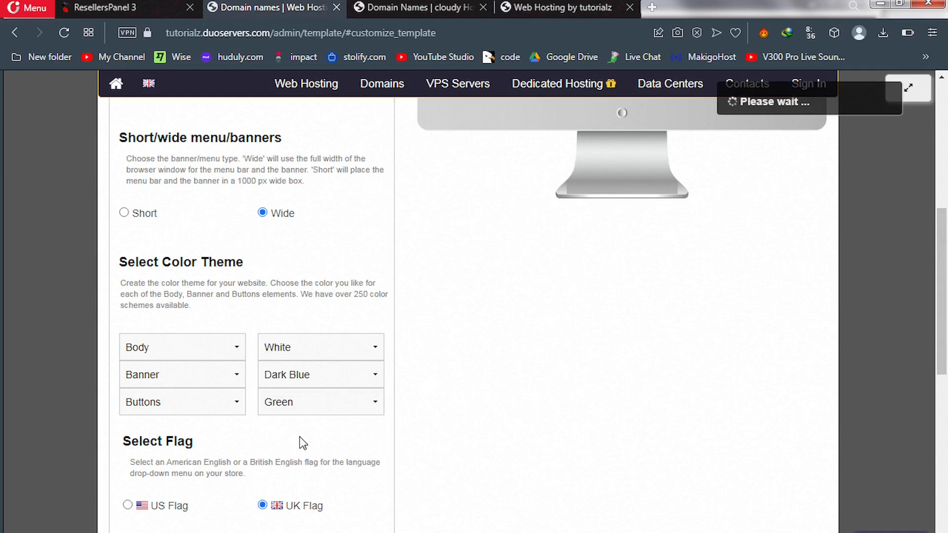
left_click(128, 505)
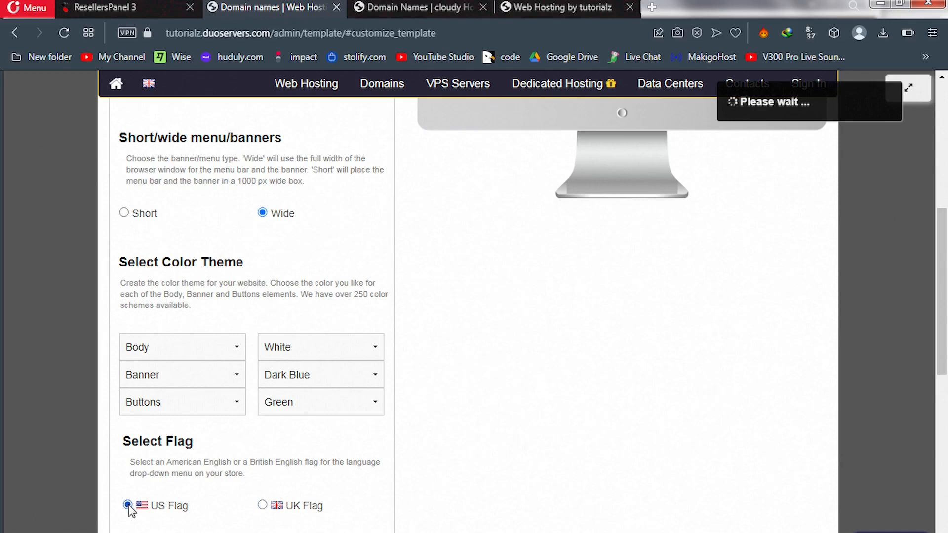
Step: Open the Top Service settings, check the template preview and display the available top service choices
left_click_drag(946, 242, 946, 200)
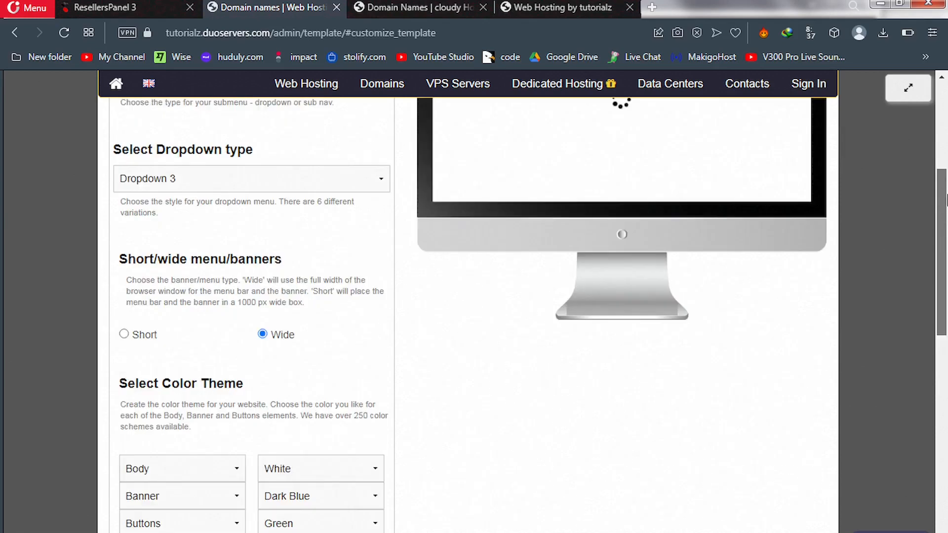
left_click_drag(947, 200, 946, 376)
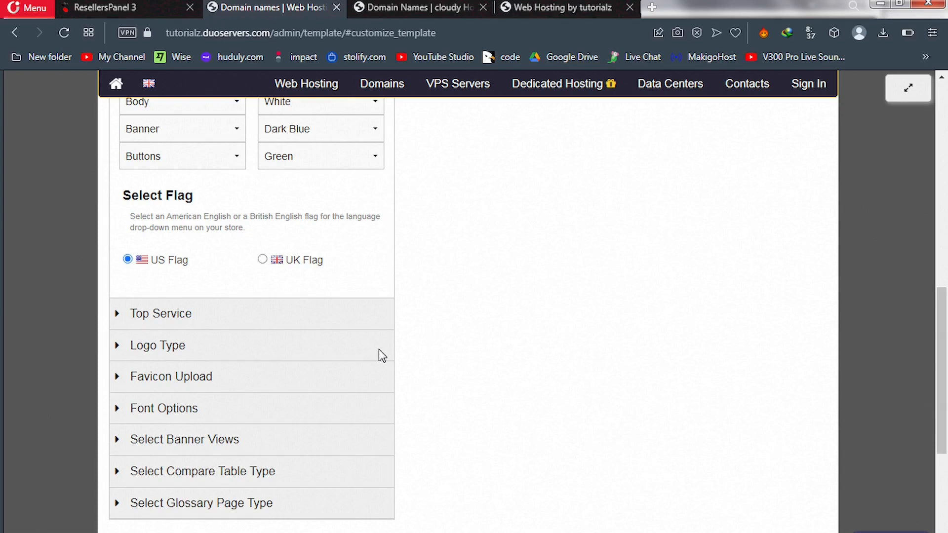
left_click(321, 311)
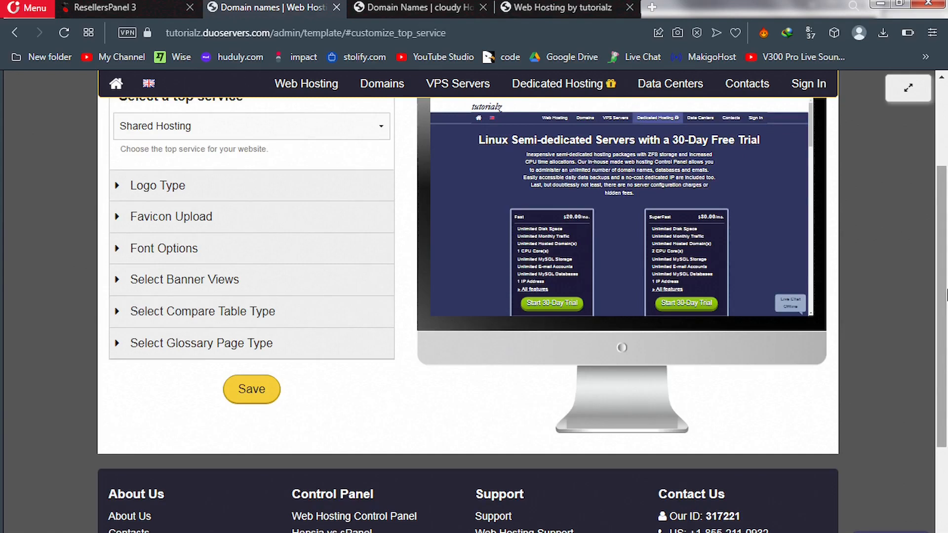
scroll(821, 268, "up", 1)
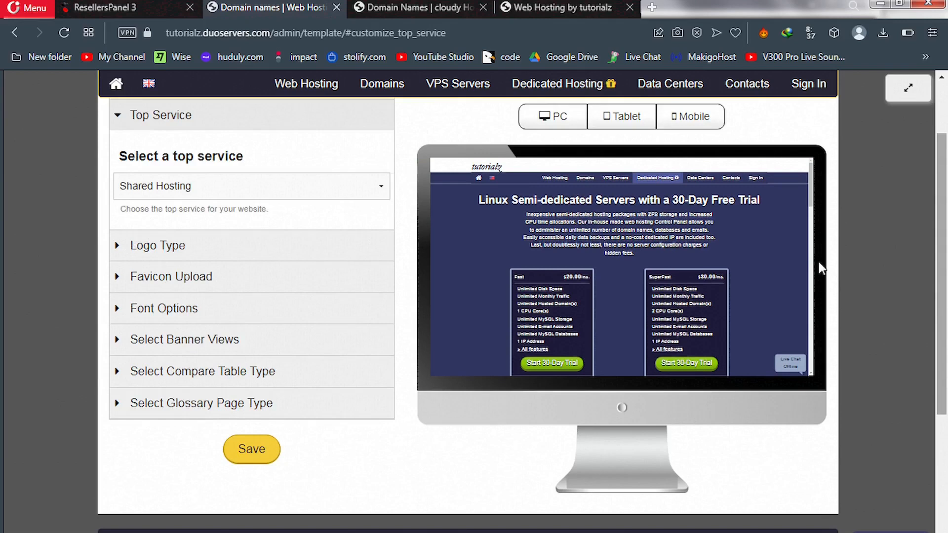
left_click(377, 187)
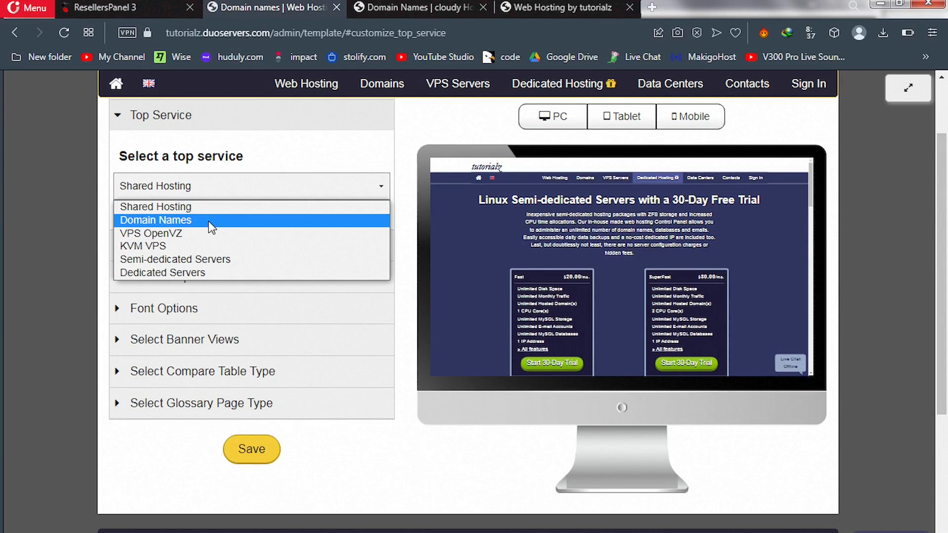
Step: Switch to the cloudy Hosting store and view the domain search section at the beginning of its homepage
left_click(423, 11)
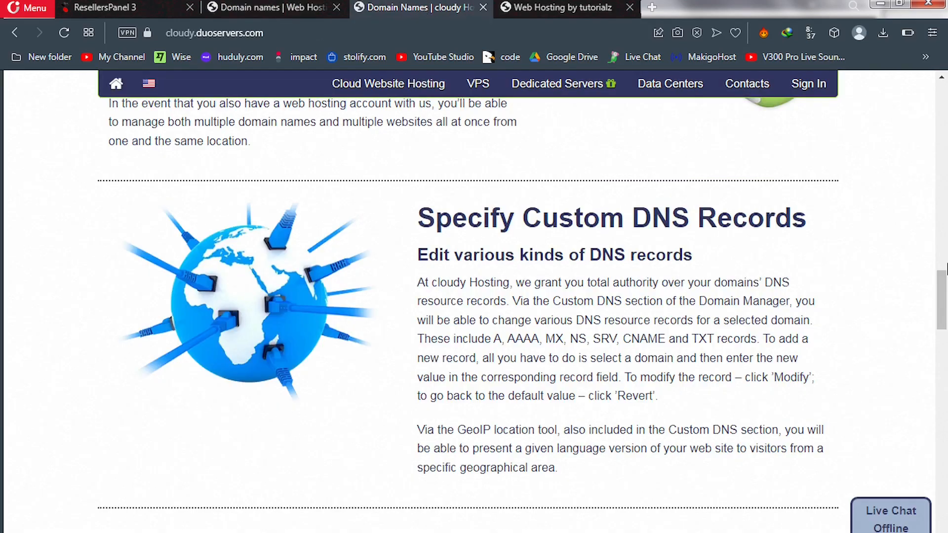
left_click_drag(943, 274, 938, 108)
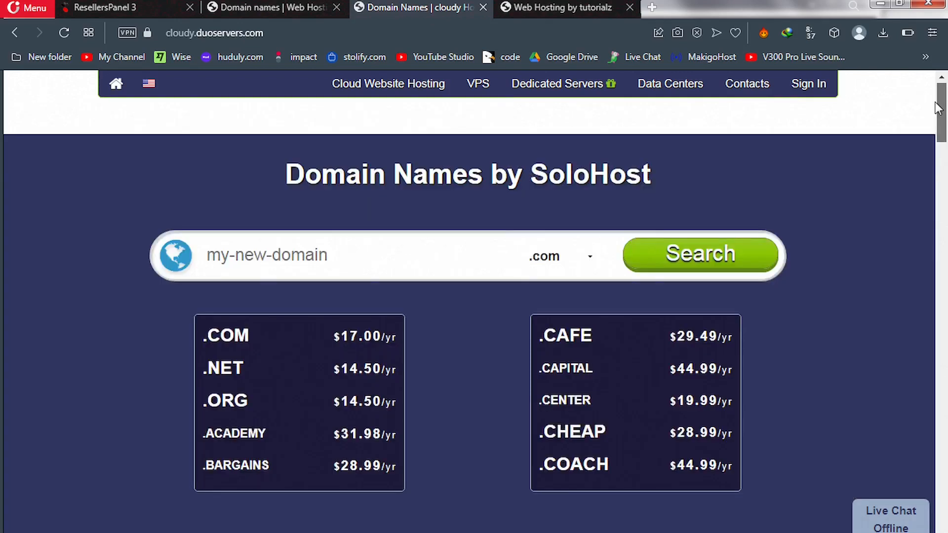
Step: Return from the cloudy store's homepage to the tutorialz template customization and set the top service to Domain Names
left_click_drag(938, 108, 938, 105)
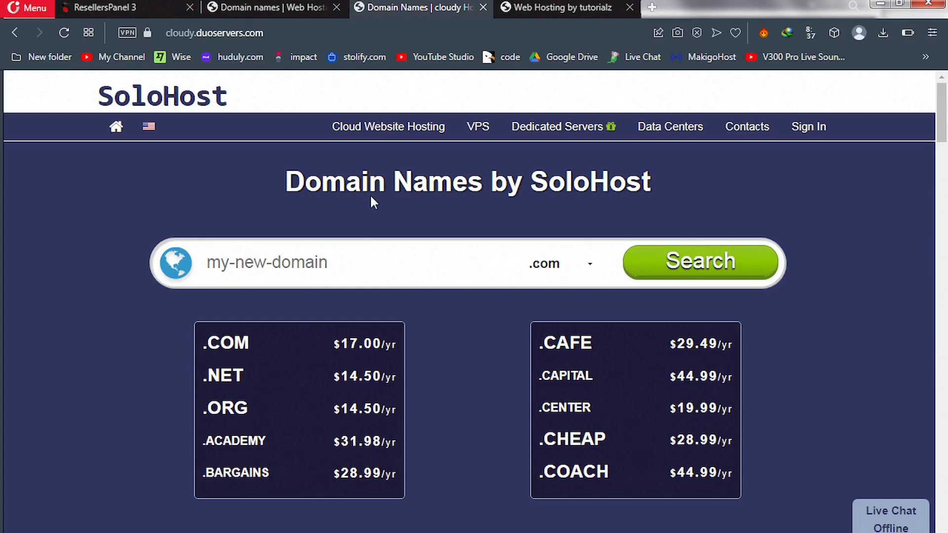
left_click(262, 9)
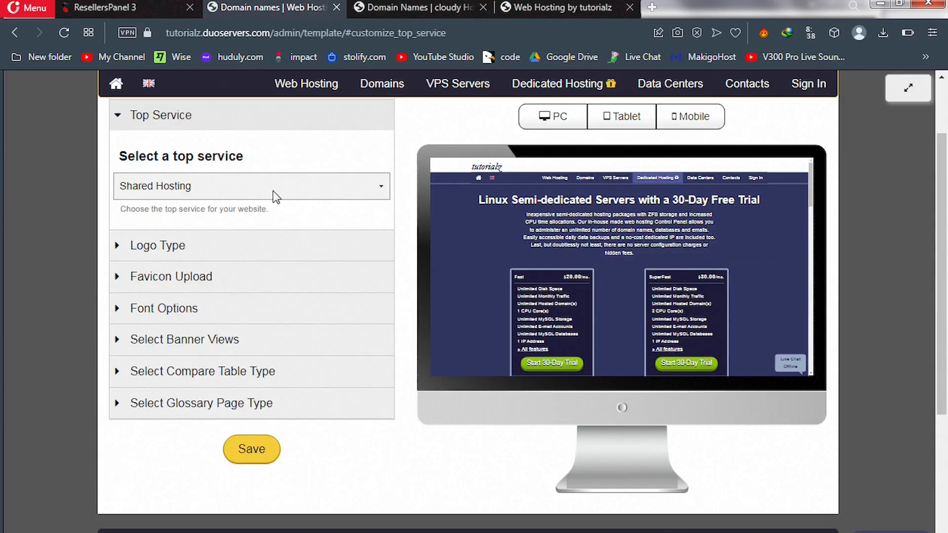
left_click(275, 190)
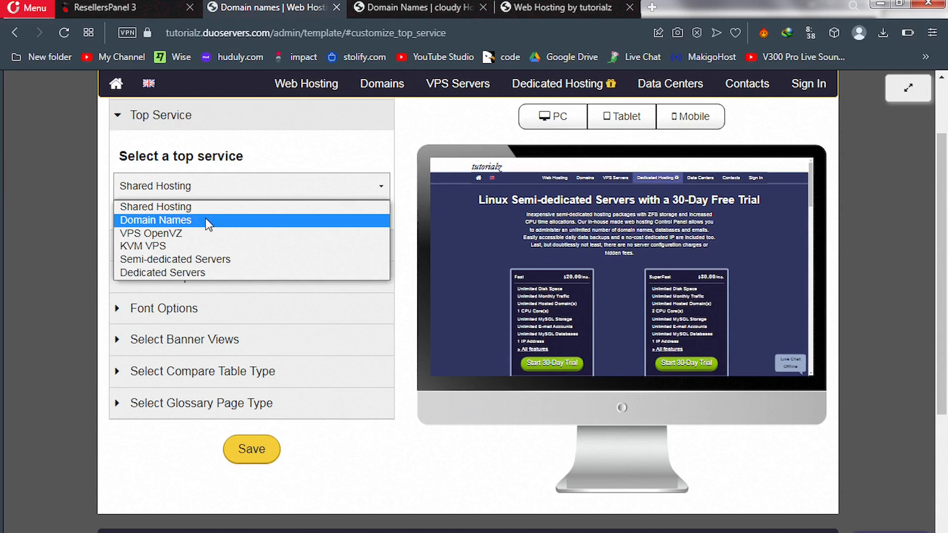
left_click(205, 220)
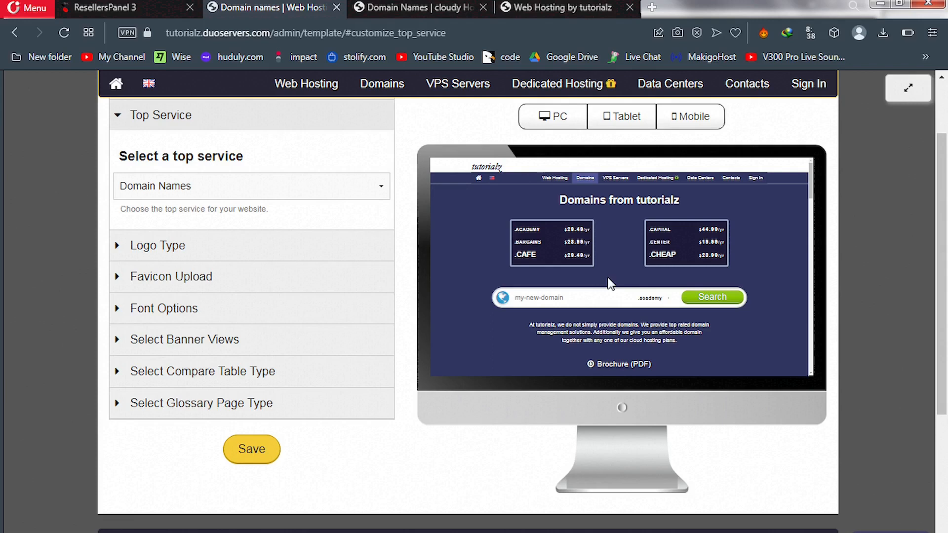
Step: Open the Logo Type settings, look at the Image logo options and return the logo type to Text
left_click(118, 251)
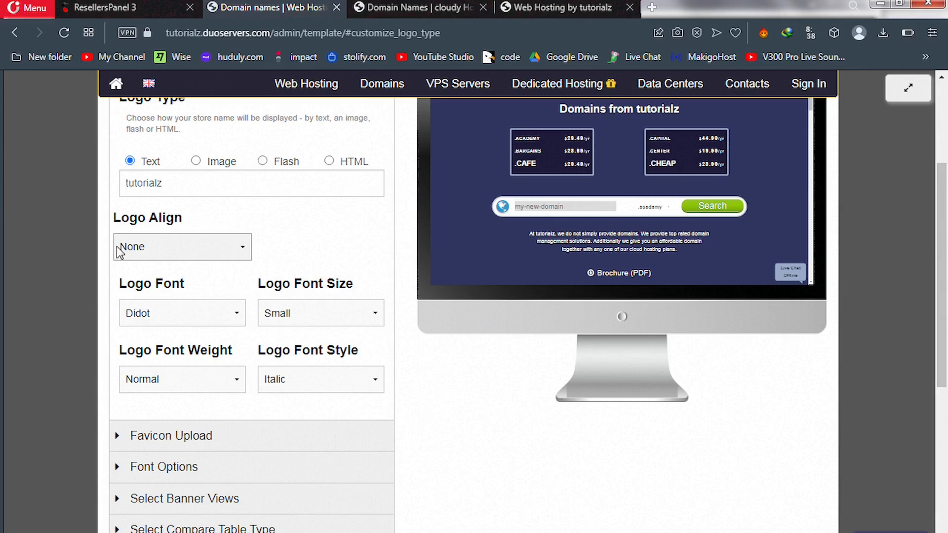
left_click(395, 7)
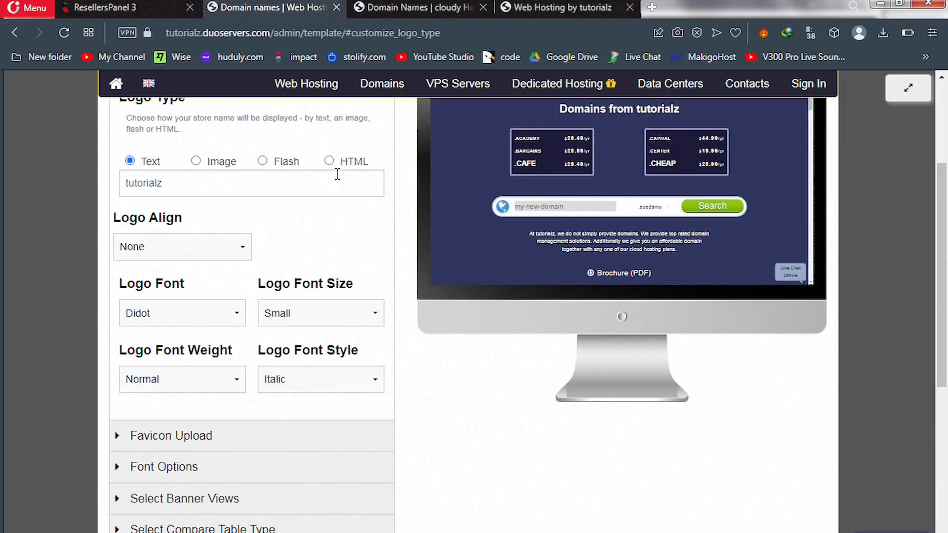
left_click_drag(337, 173, 133, 188)
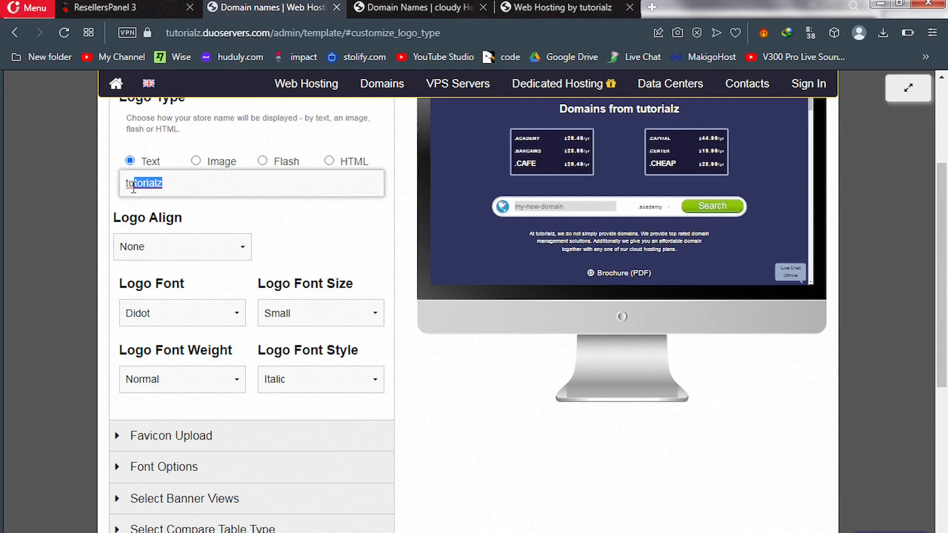
left_click(195, 161)
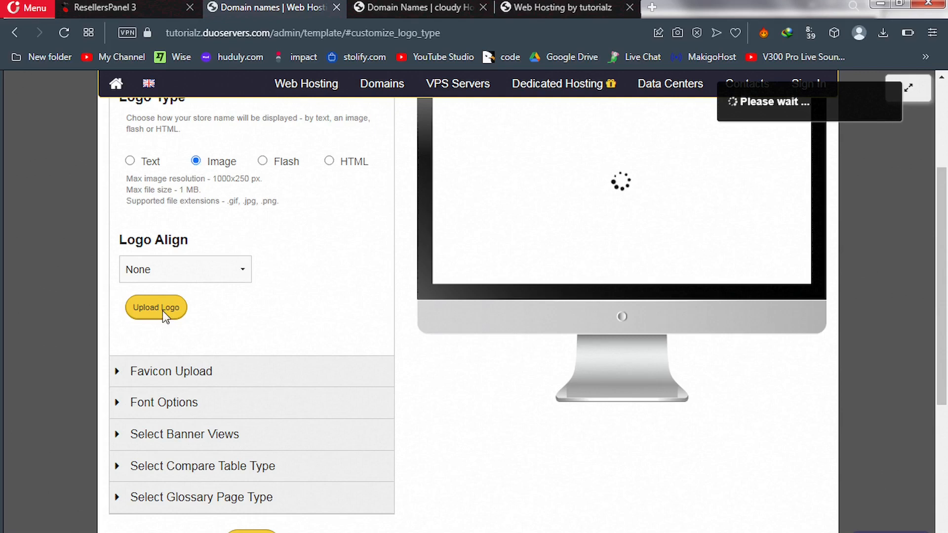
left_click(130, 161)
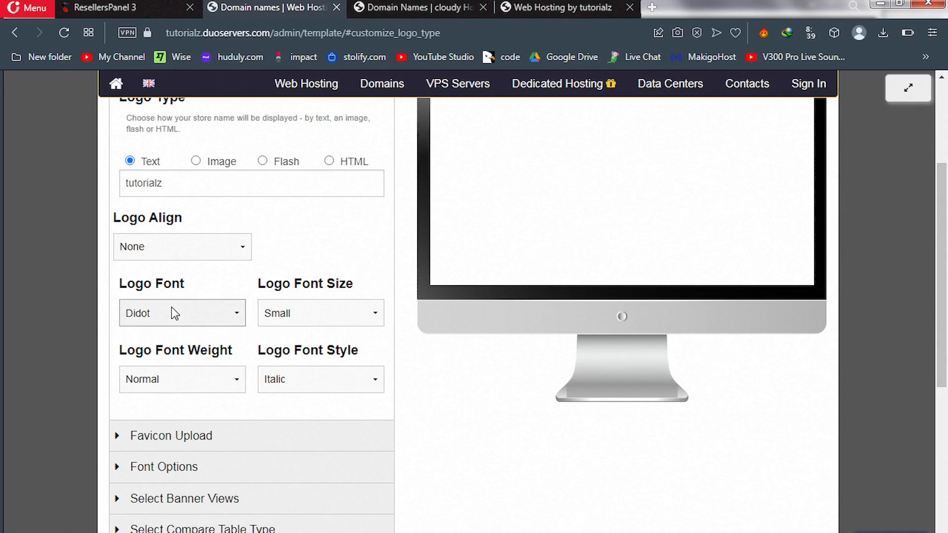
Step: Set the Logo Font Style to Normal and the Logo Font to Copperplate
left_click(310, 380)
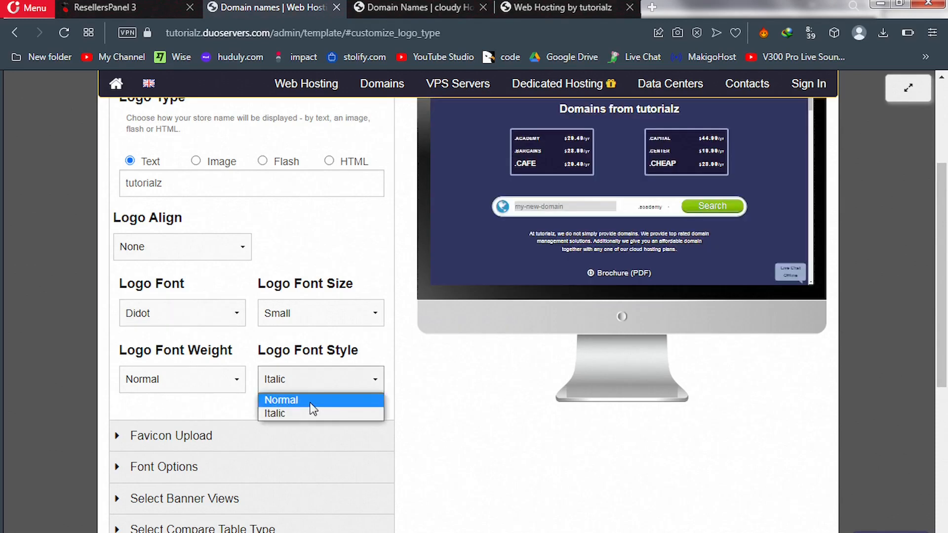
left_click(312, 401)
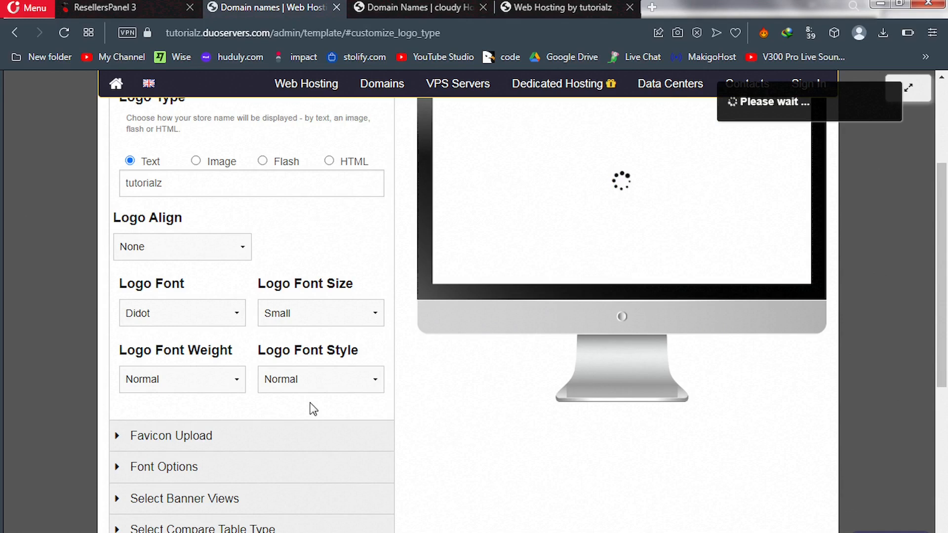
left_click(173, 314)
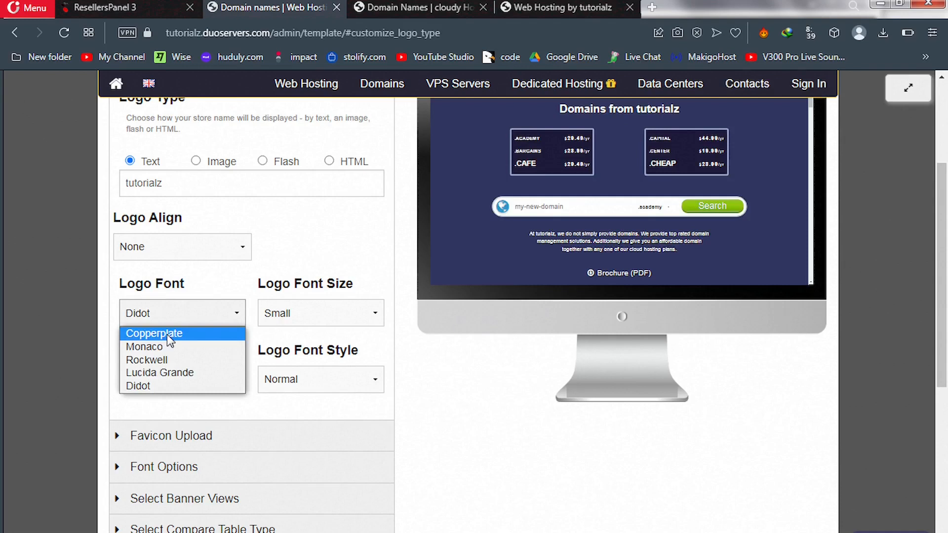
left_click(167, 333)
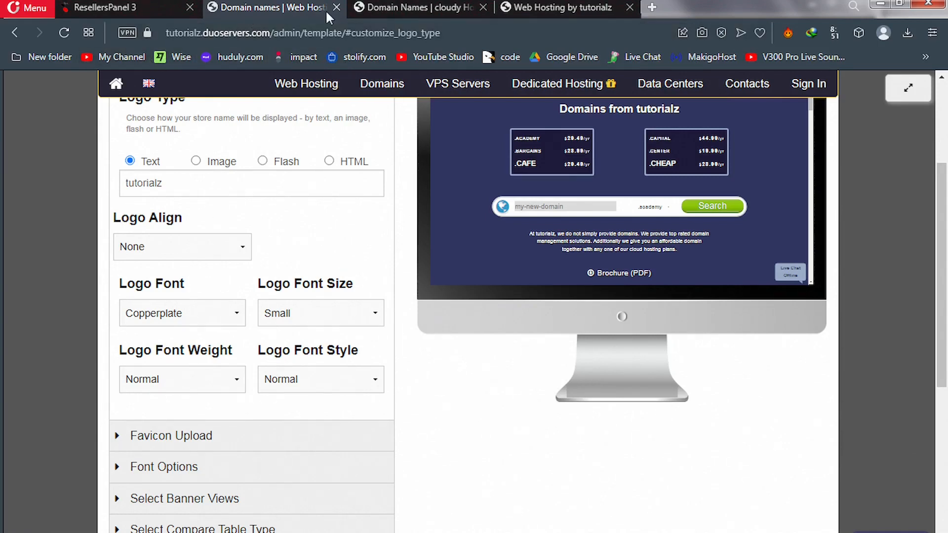
Step: Open the Favicon Upload settings and read the resolution, file size and extension requirements
left_click(120, 437)
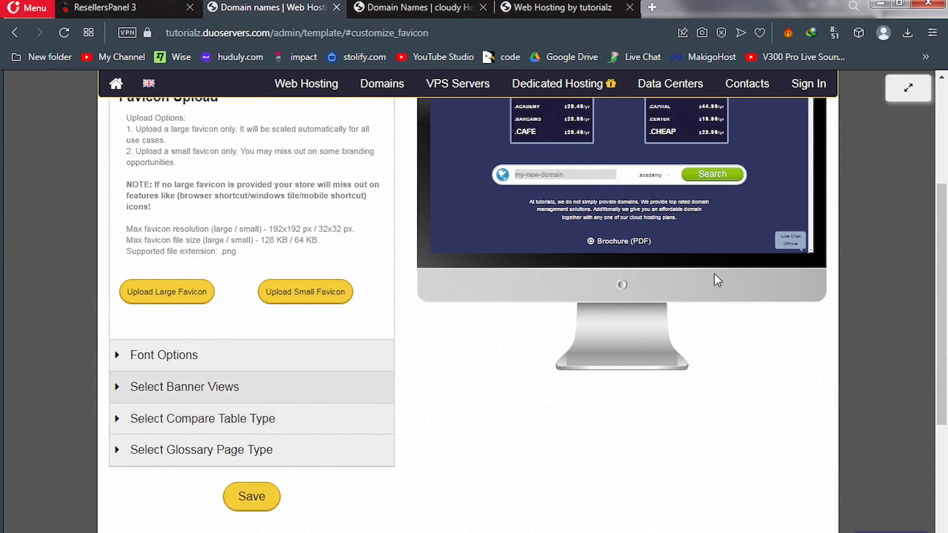
scroll(945, 279, "up", 1)
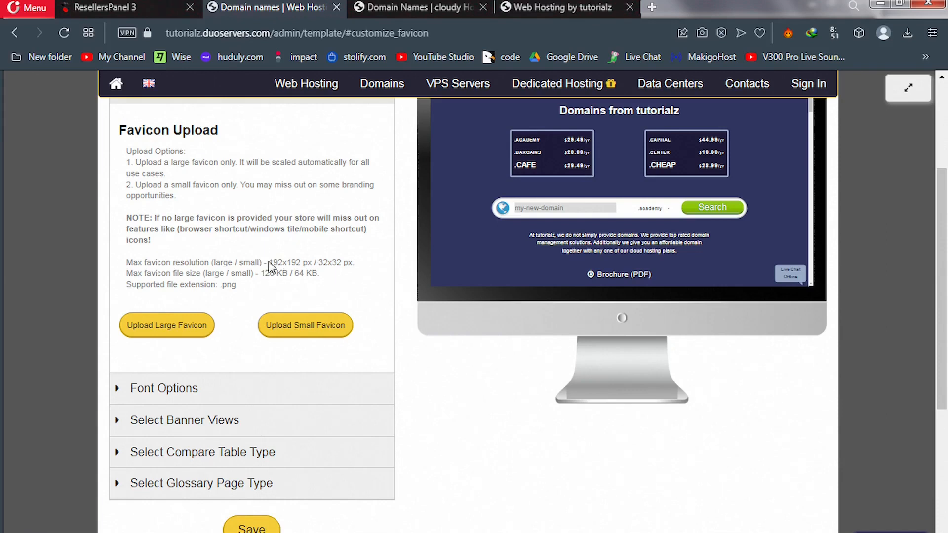
left_click_drag(269, 262, 341, 263)
left_click(307, 284)
Step: Open the Font Options and review the available fonts and font categories, keeping OpenSansRegular, Arial, Helvetica, sans-serif selected
left_click(113, 395)
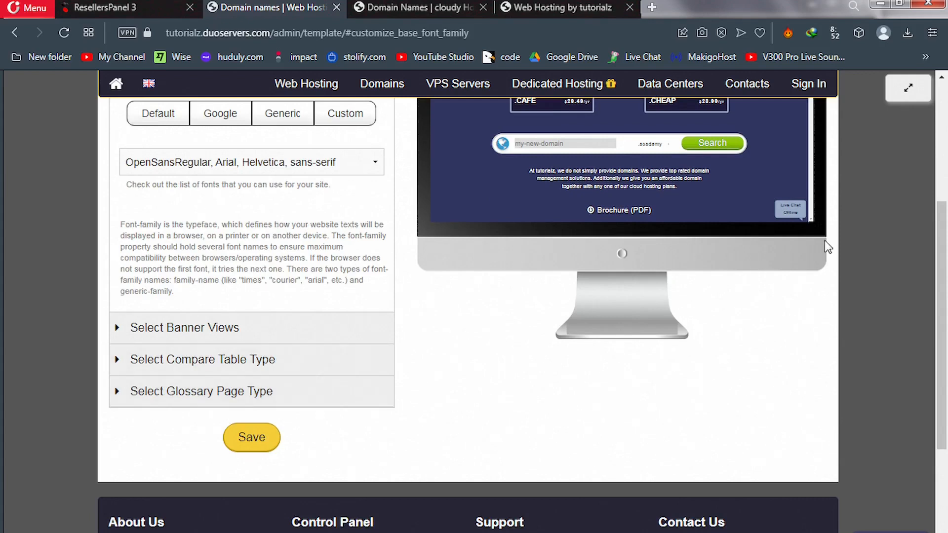
scroll(943, 260, "up", 1)
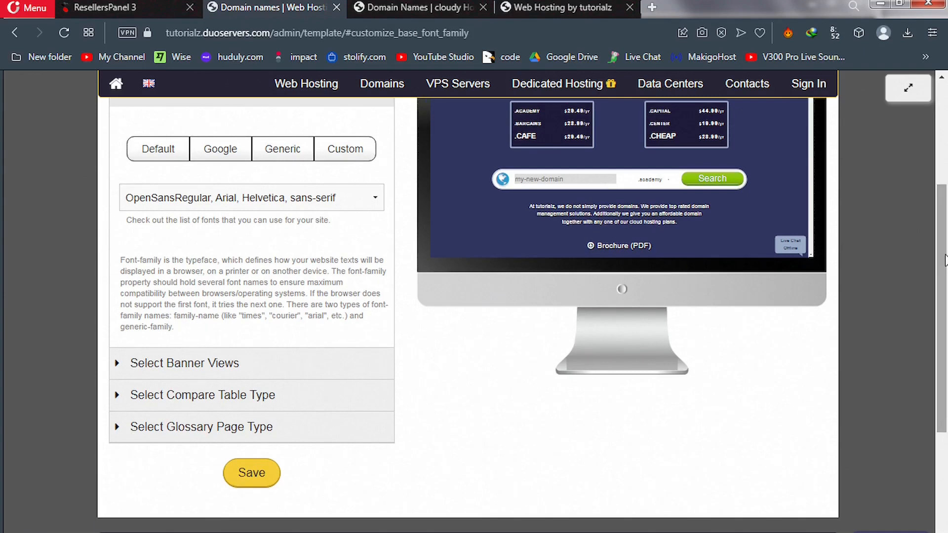
left_click(252, 197)
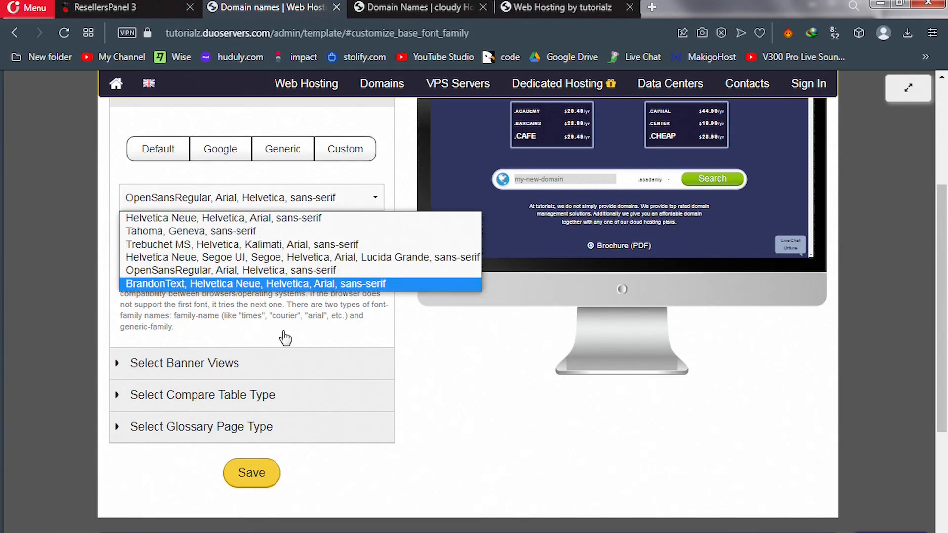
left_click(194, 270)
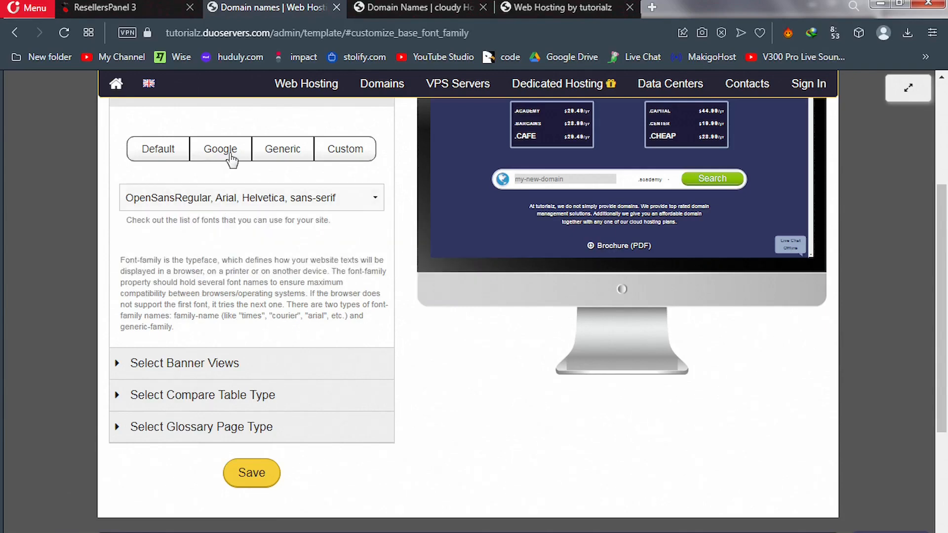
left_click(282, 154)
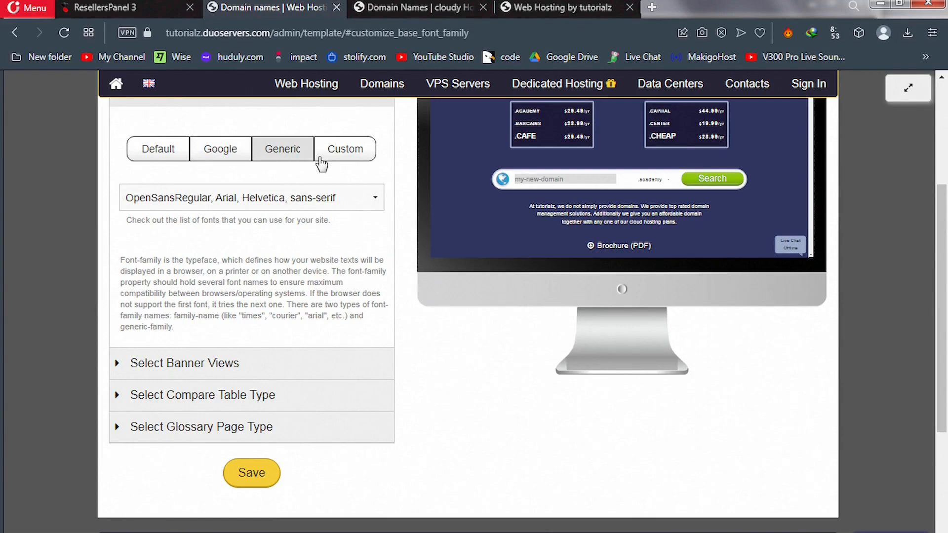
left_click(339, 161)
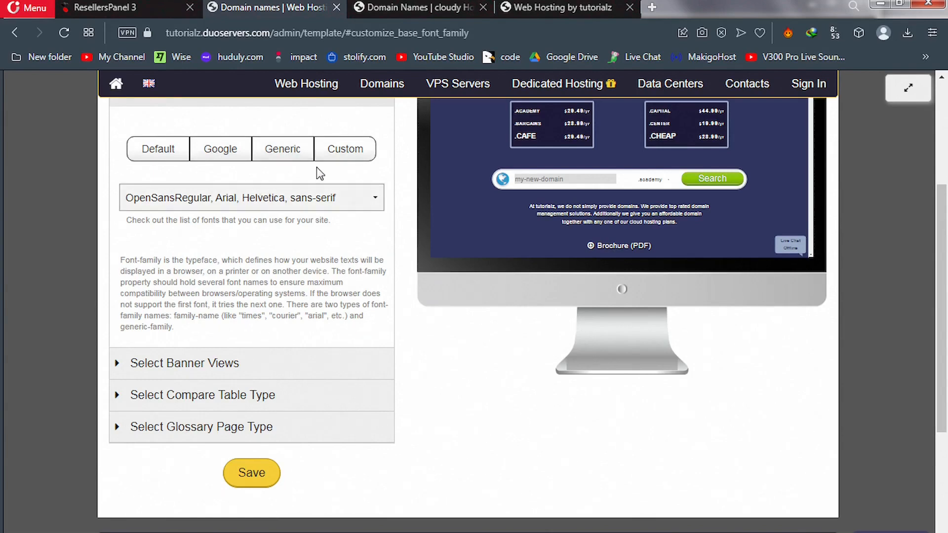
Step: Open the banner view settings and set the Featured Plan View to 1 column w/ features / 1 column text
left_click(121, 369)
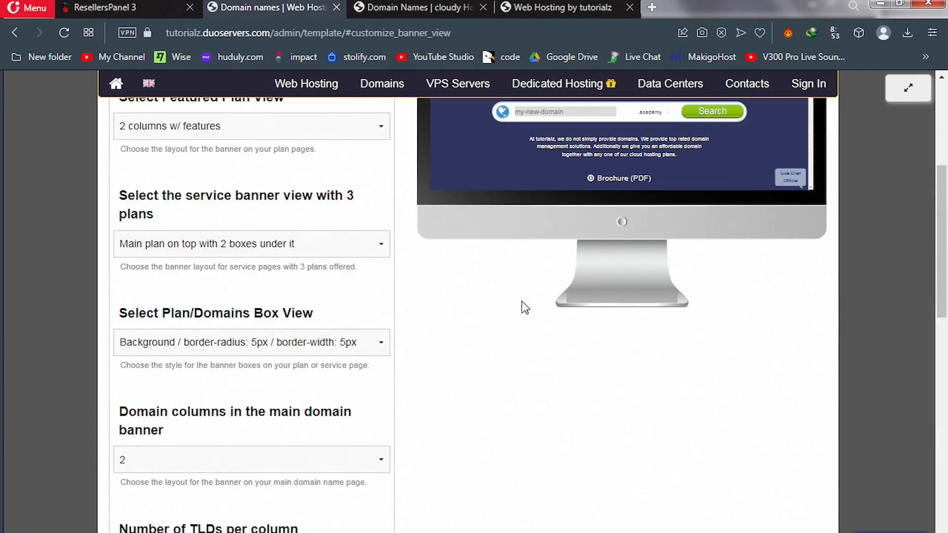
scroll(946, 247, "up", 1)
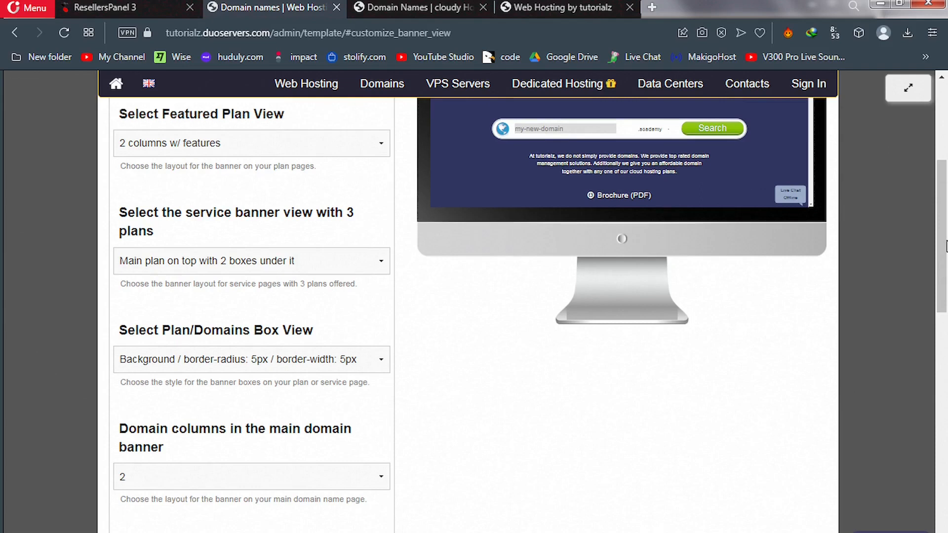
scroll(946, 247, "up", 3)
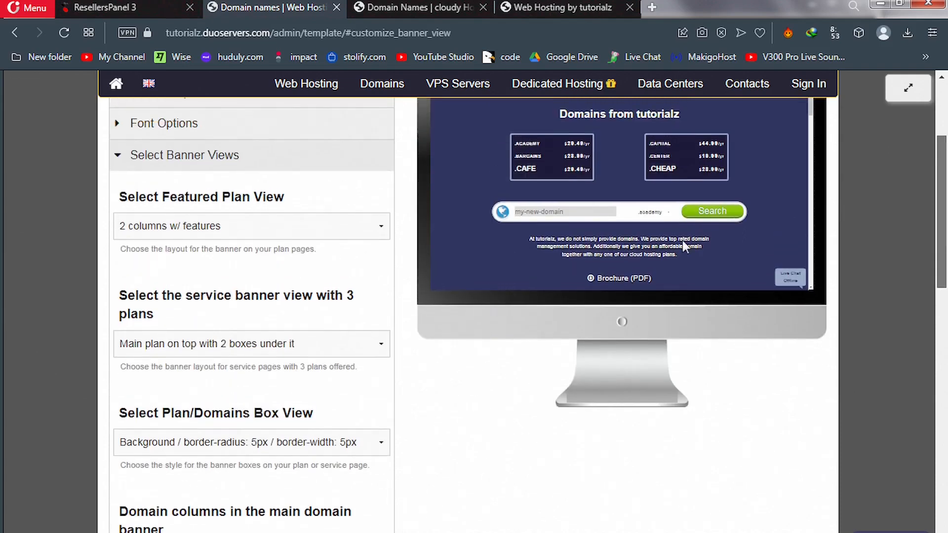
left_click(254, 222)
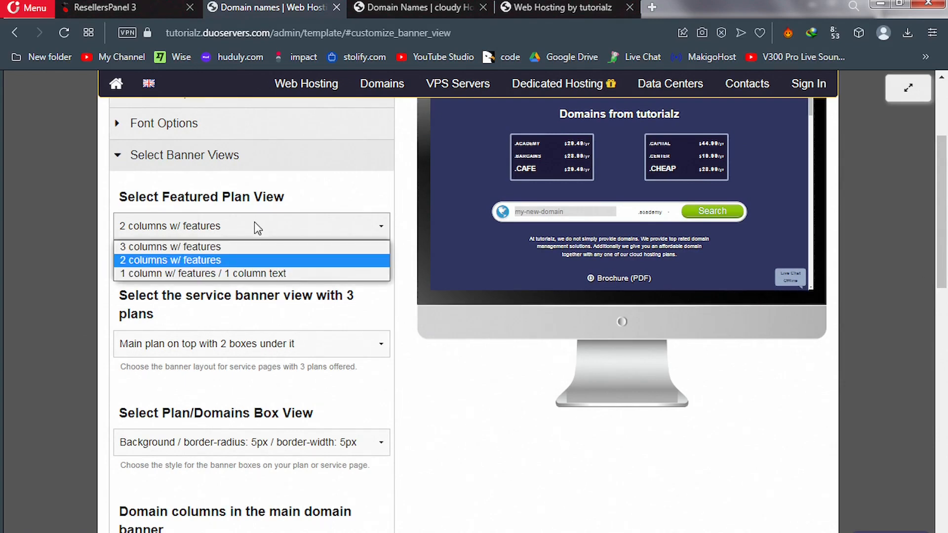
left_click(207, 274)
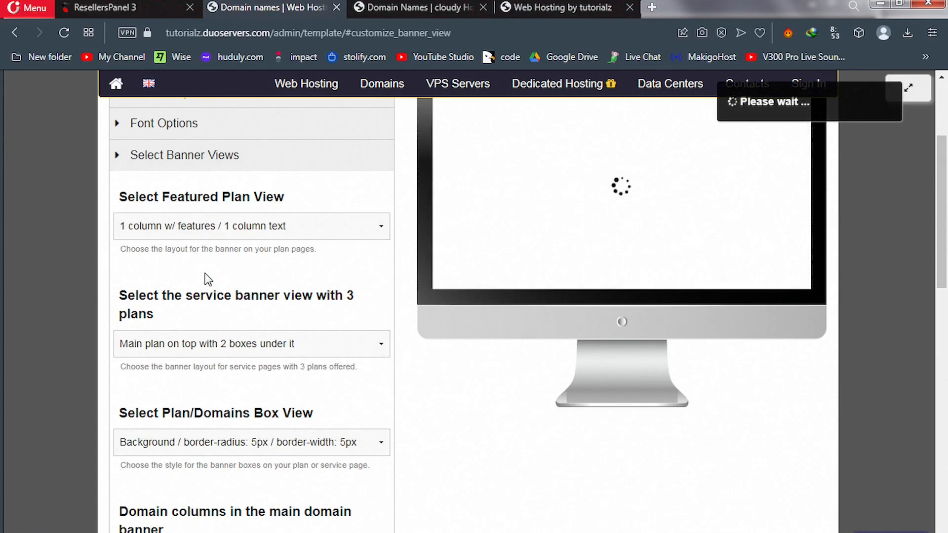
Step: Choose Main plan on top with 2 boxes under it for the 3-plan service banner and check the template preview
left_click(214, 347)
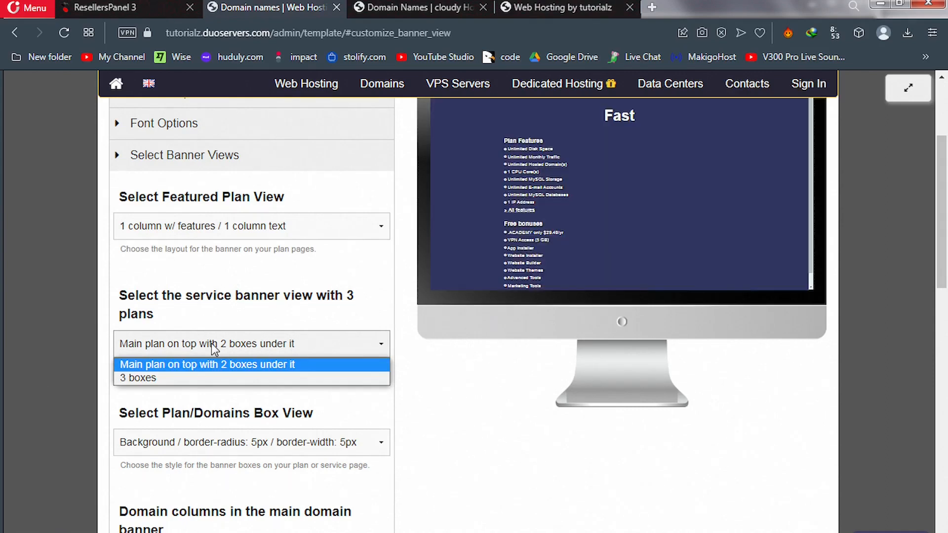
left_click(191, 365)
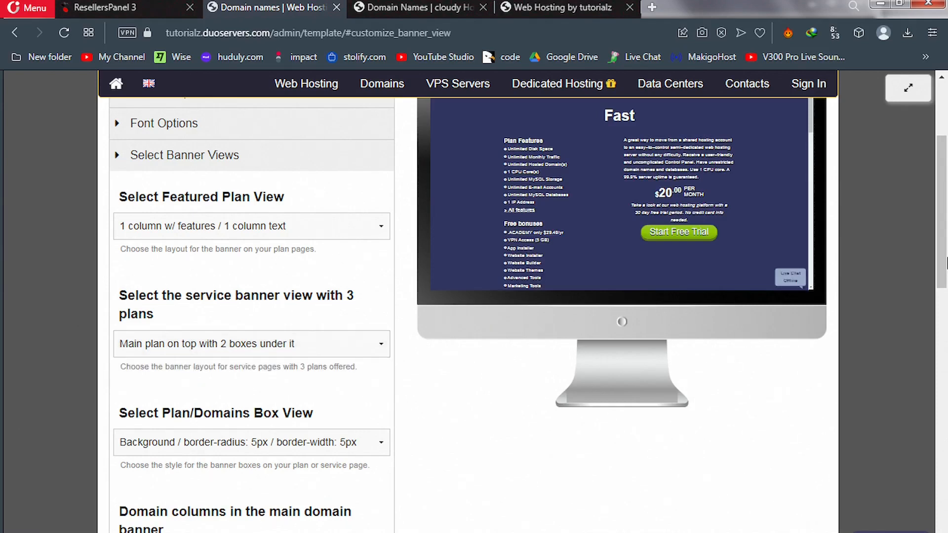
left_click_drag(945, 262, 946, 235)
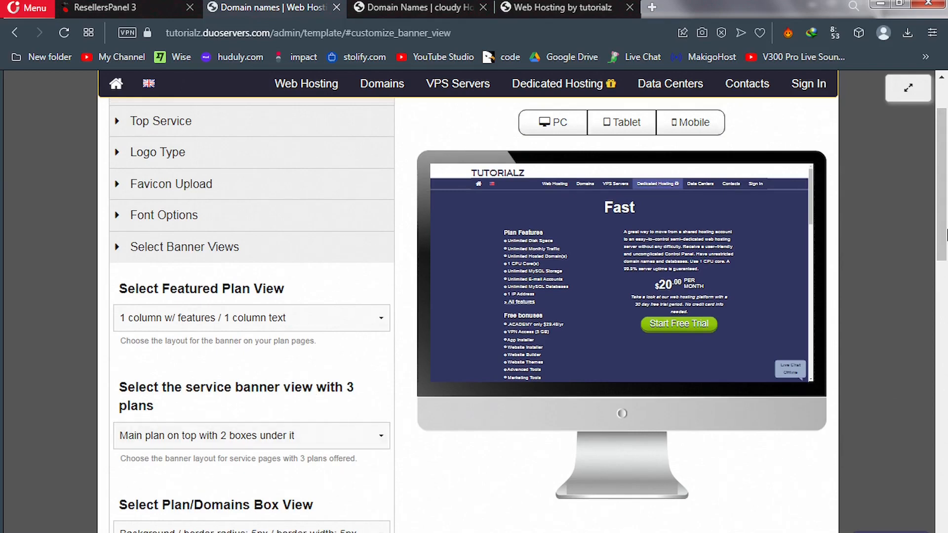
Step: Set the Plan/Domains Box View to Background / border-radius: 5px / border-width: 1px
scroll(945, 254, "down", 4)
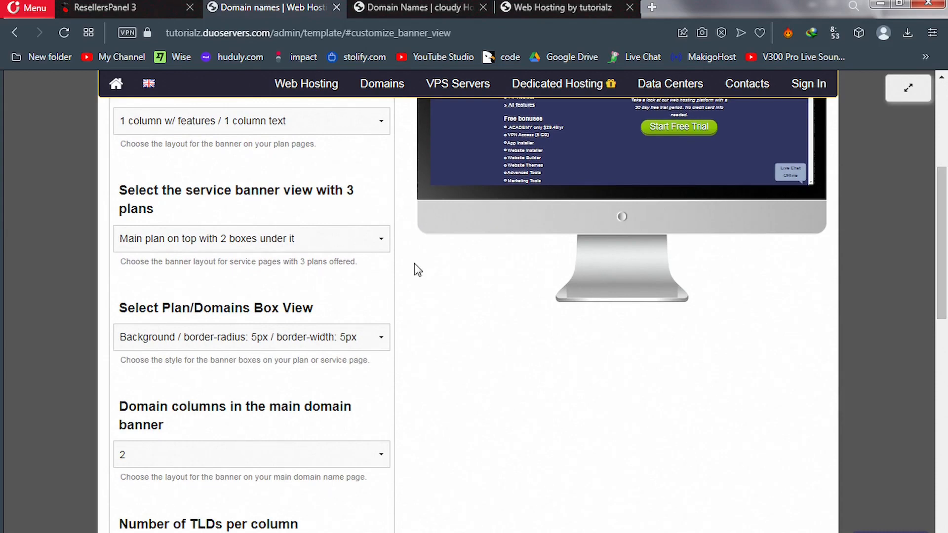
left_click(236, 341)
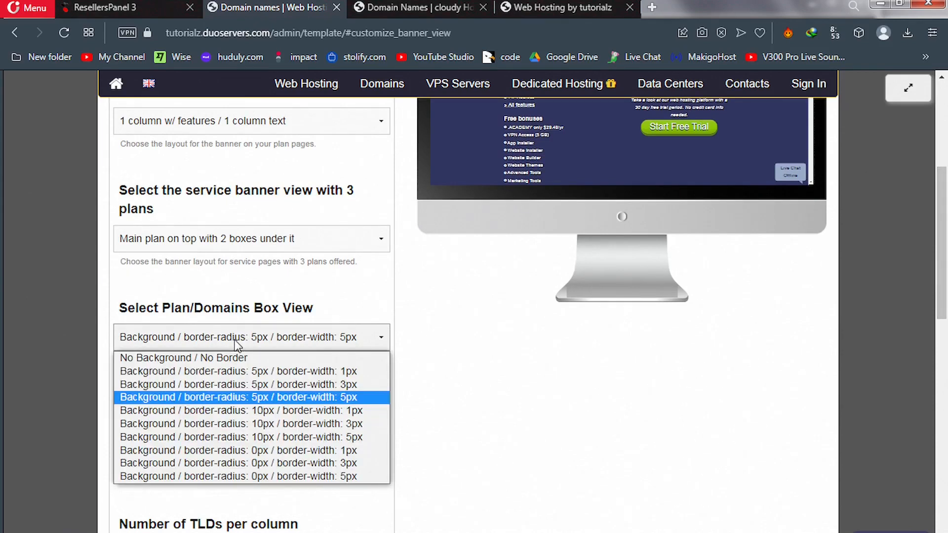
left_click(233, 371)
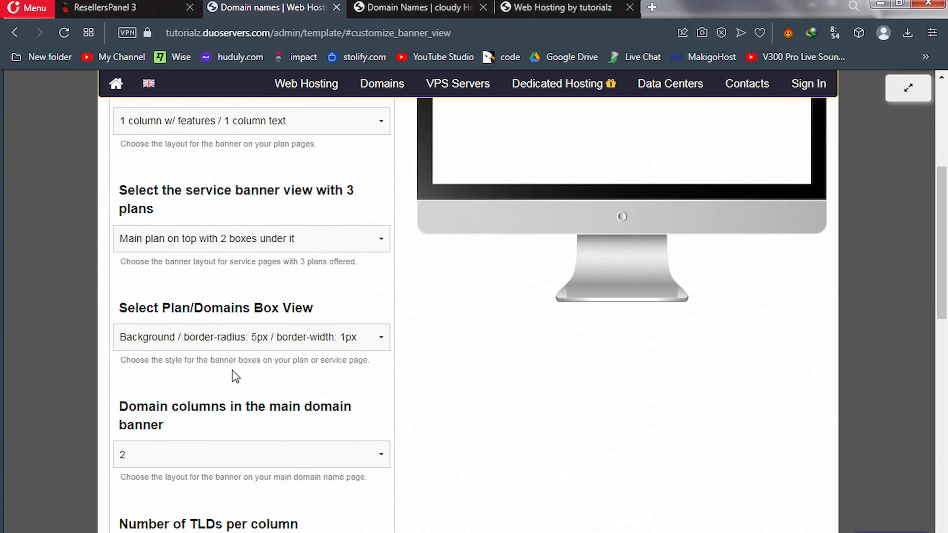
Step: Check the domain column choices and TLDs-per-column setting, then view the domain banner on the cloudy store's homepage for comparison
left_click(242, 463)
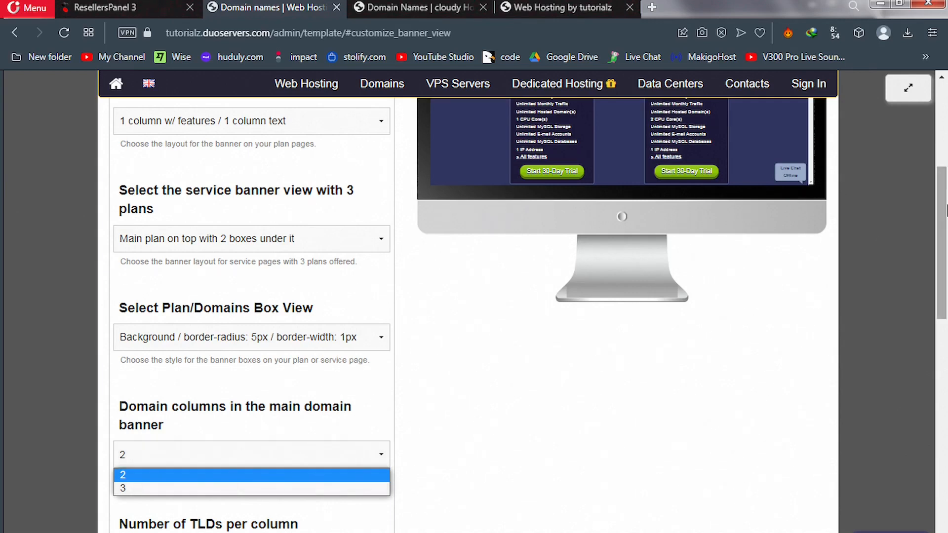
left_click(945, 210)
left_click_drag(945, 210, 939, 270)
scroll(945, 159, "up", 1)
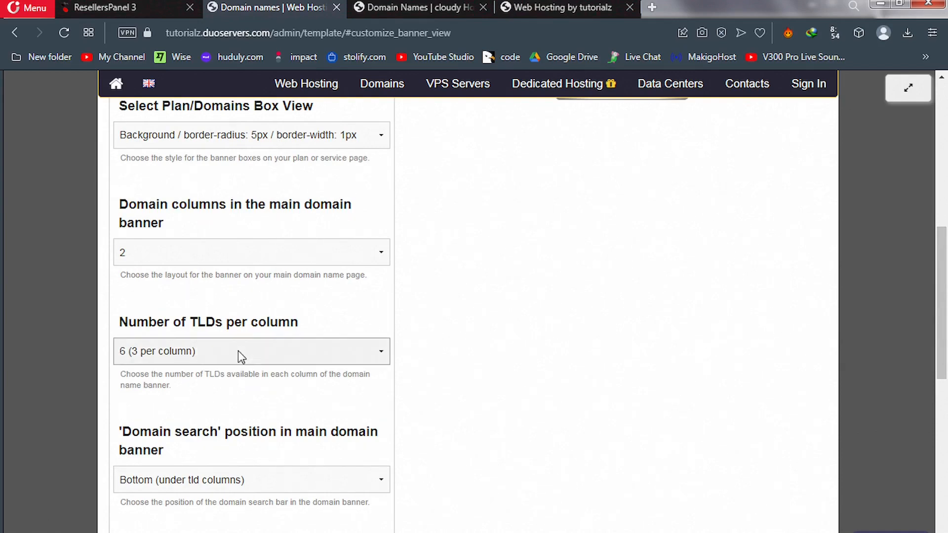
left_click(406, 9)
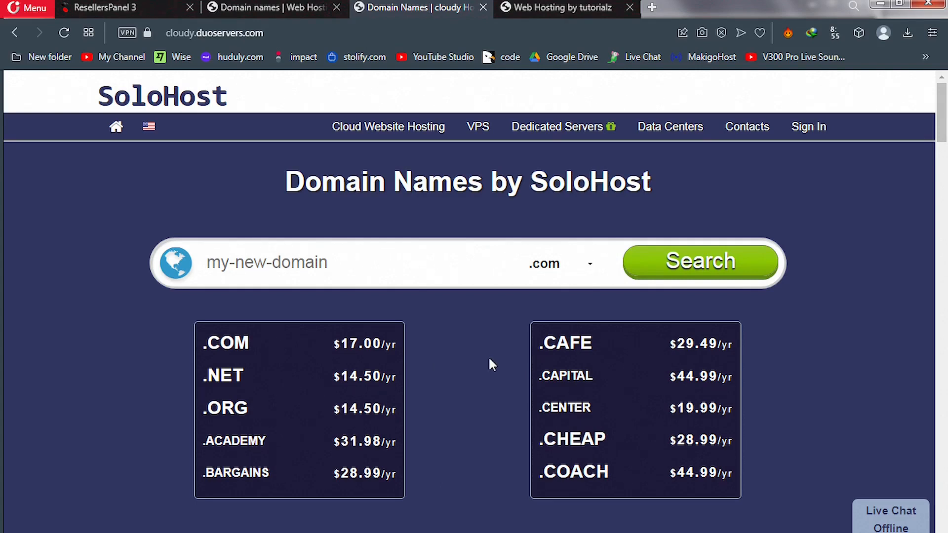
Step: Back in the tutorialz banner settings, set the TLDs per column to 10 (5 per column) and the domain search position to Top (above tld columns)
left_click(271, 13)
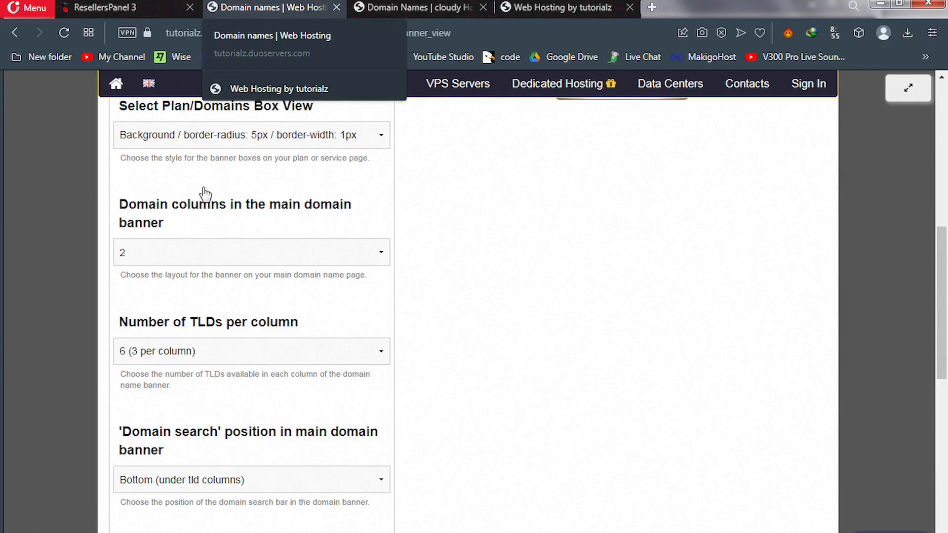
left_click(200, 352)
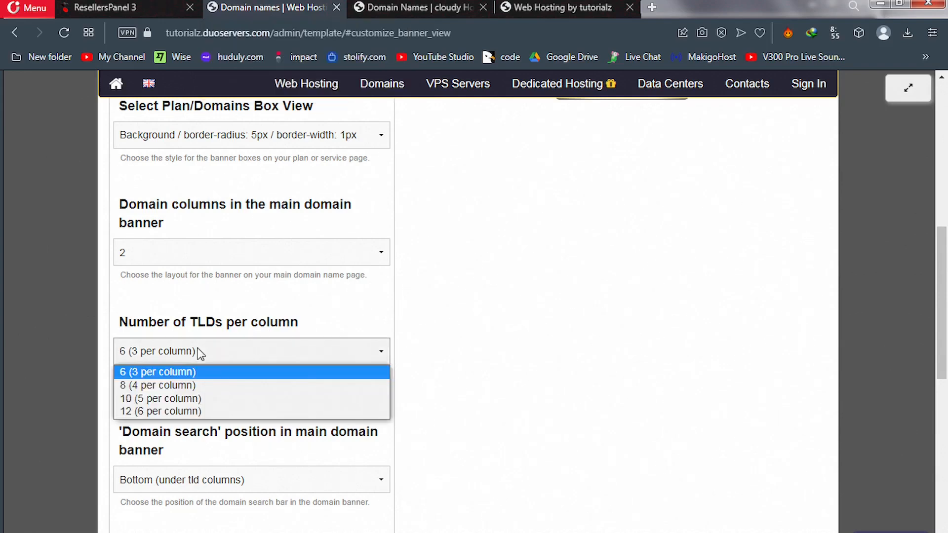
left_click(169, 399)
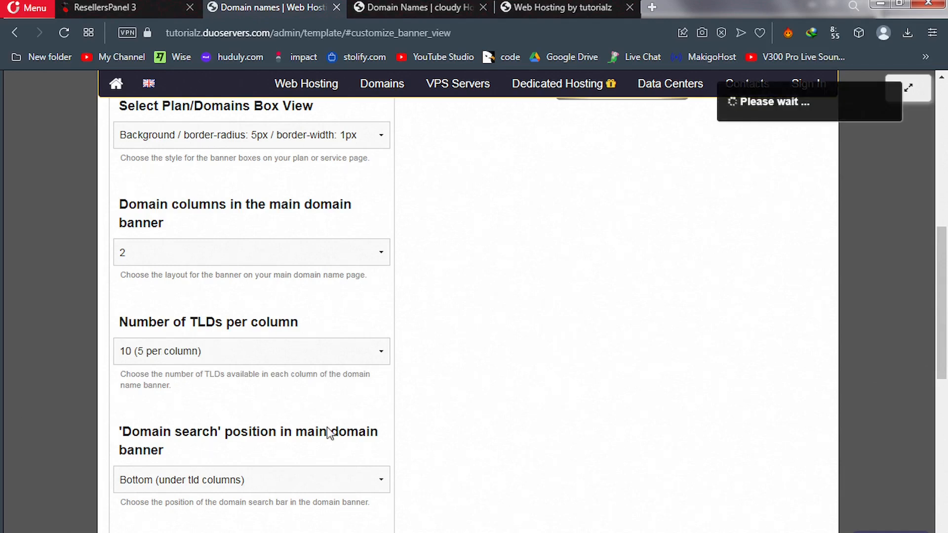
left_click_drag(947, 306, 947, 335)
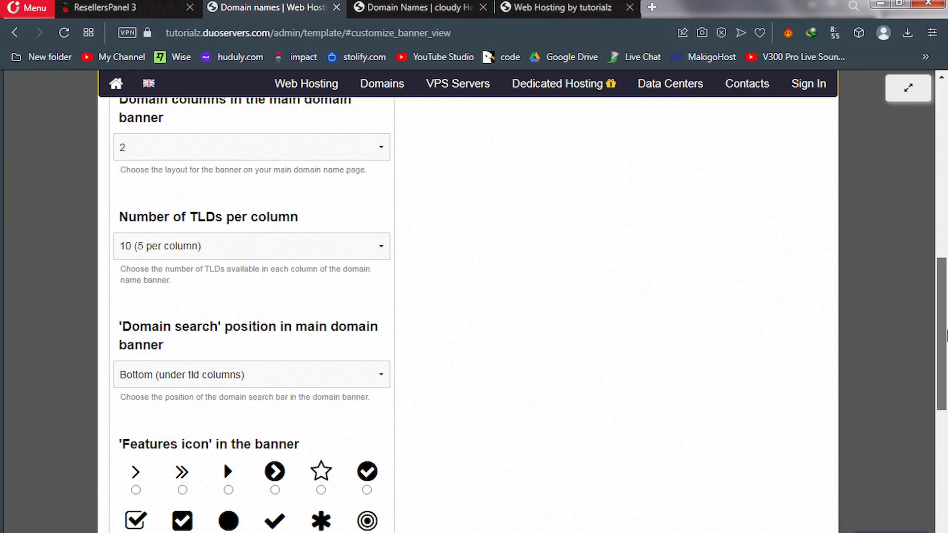
scroll(946, 336, "down", 1)
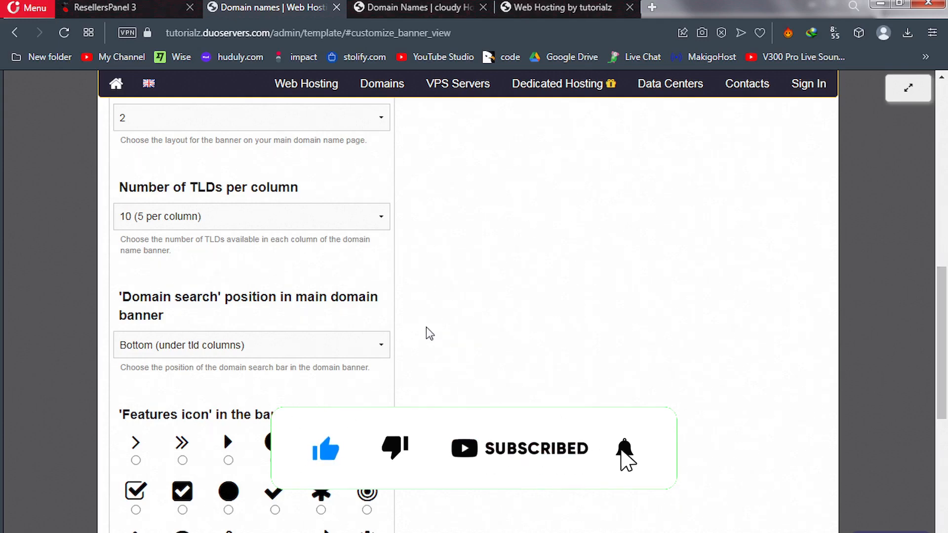
left_click(379, 346)
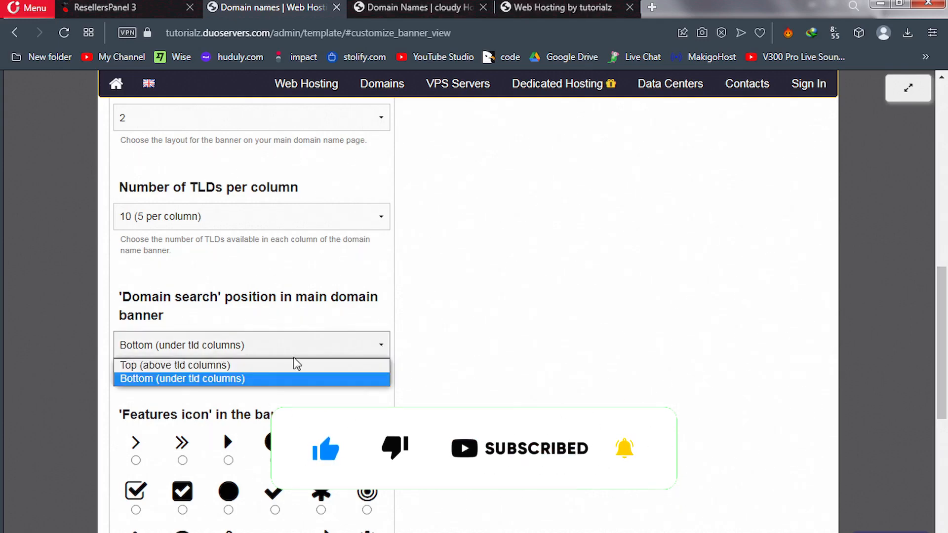
left_click(211, 365)
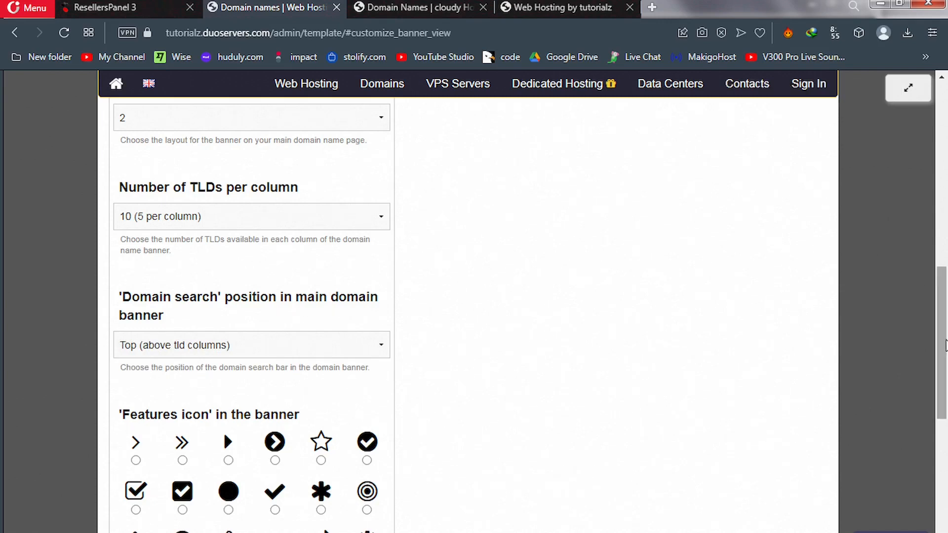
Step: Choose the outlined star as the features icon in the banner
left_click_drag(945, 344, 945, 374)
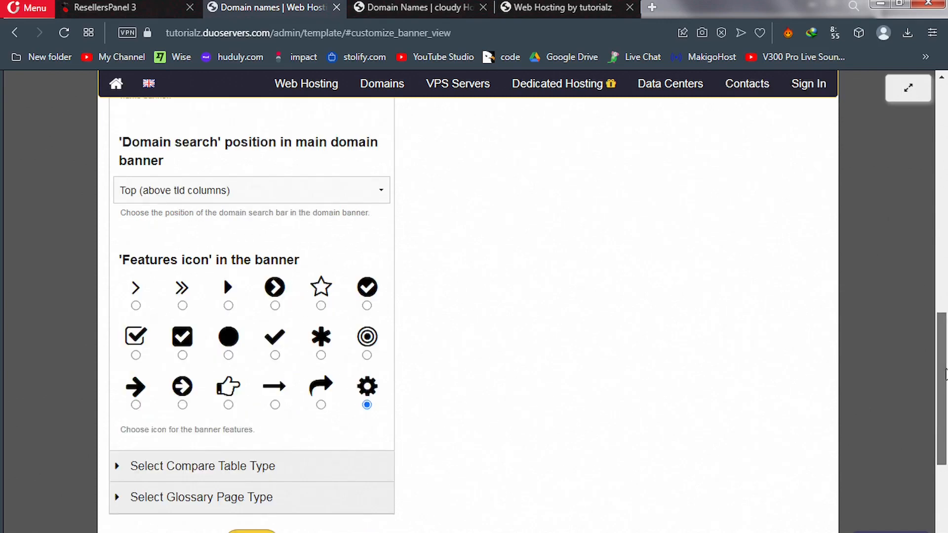
scroll(320, 277, "down", 1)
left_click(321, 276)
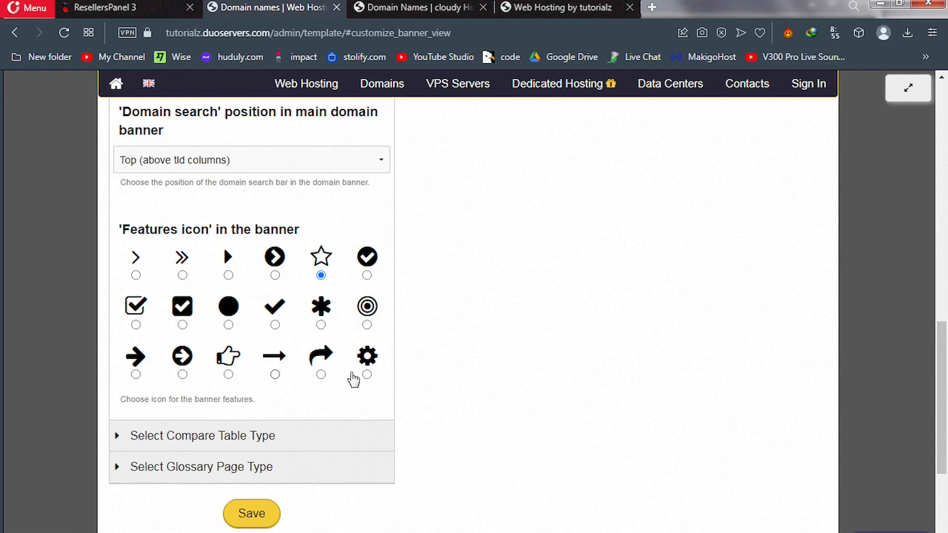
Step: Open the compare table settings and set the compare table design to Type 9
left_click(163, 435)
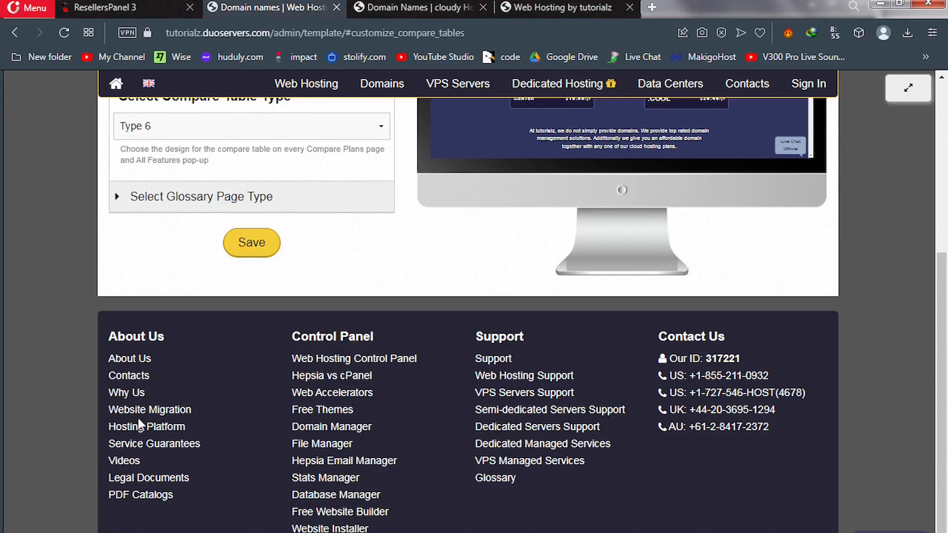
left_click_drag(944, 340, 946, 287)
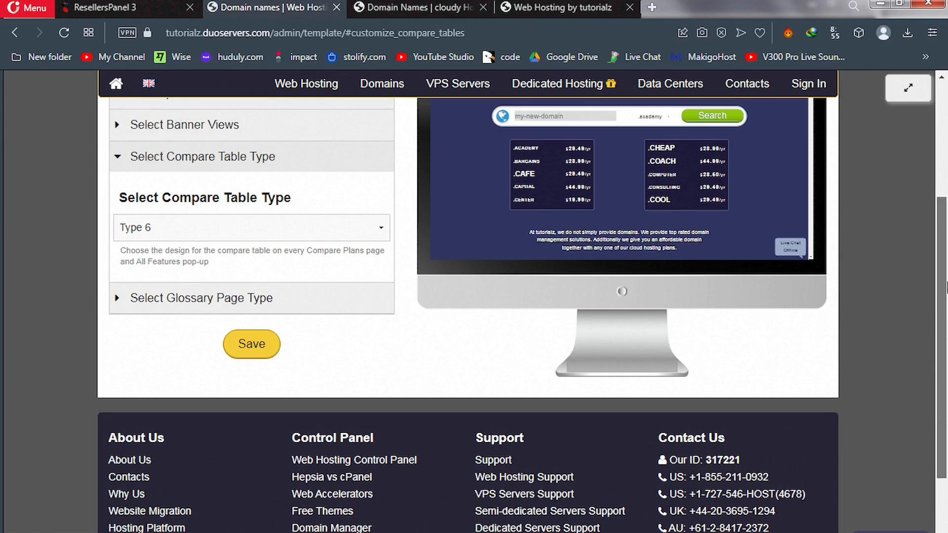
left_click_drag(946, 288, 946, 284)
left_click(274, 241)
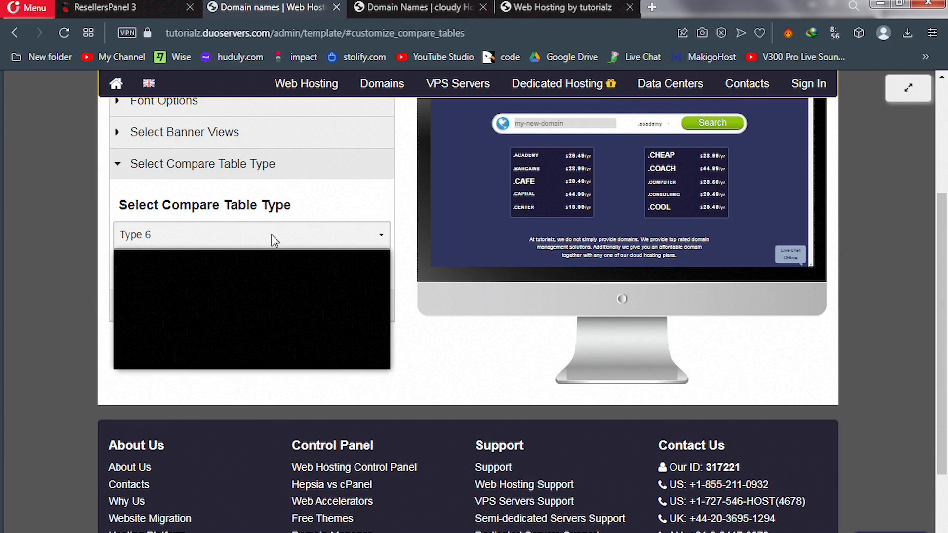
left_click(147, 368)
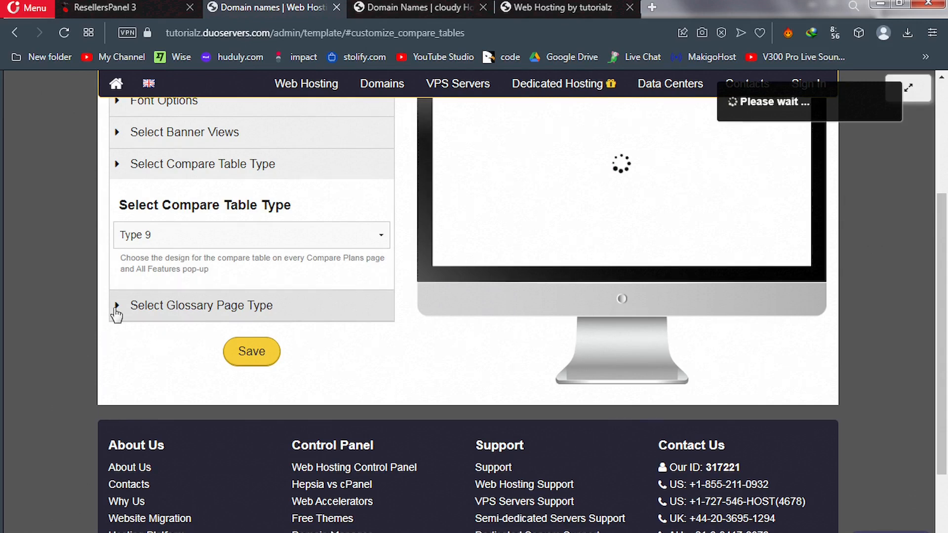
Step: Open the glossary page type settings and save the template customization
left_click(116, 307)
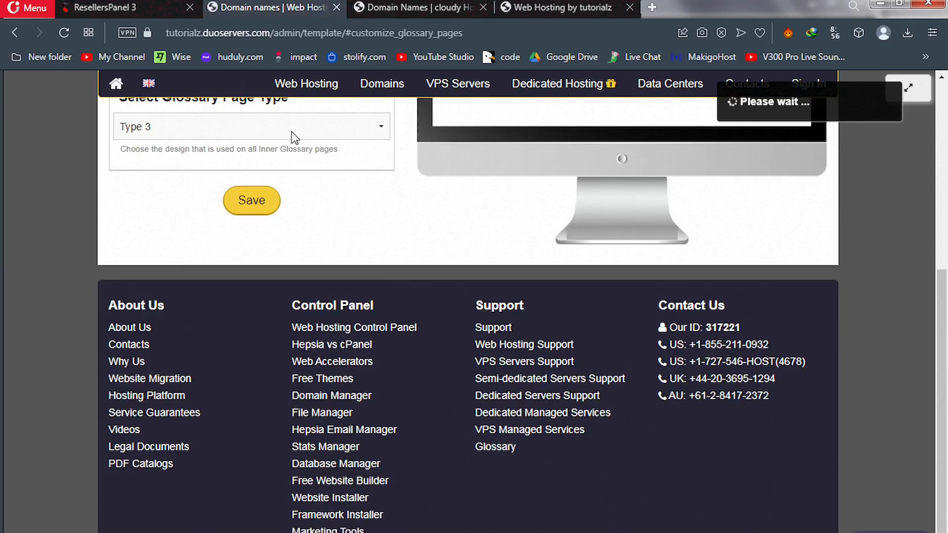
left_click(250, 204)
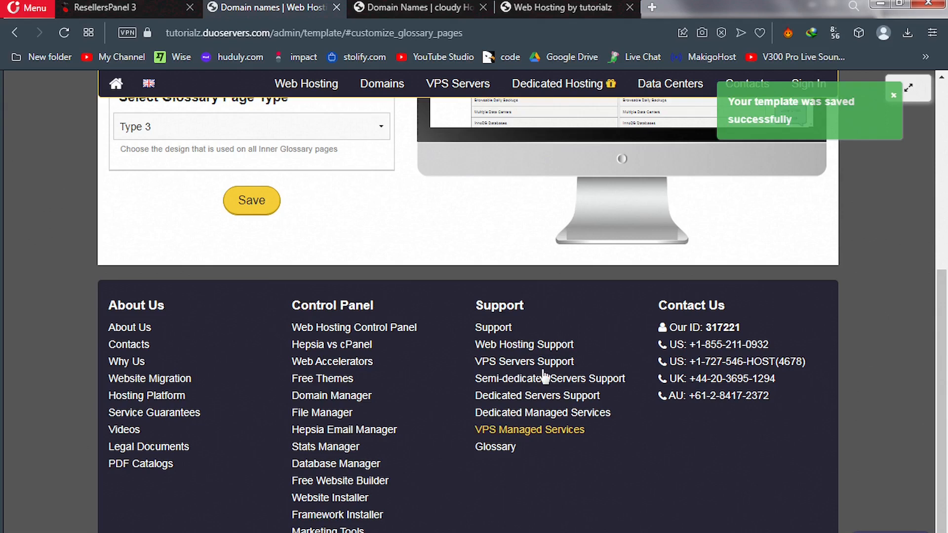
scroll(544, 378, "up", 3)
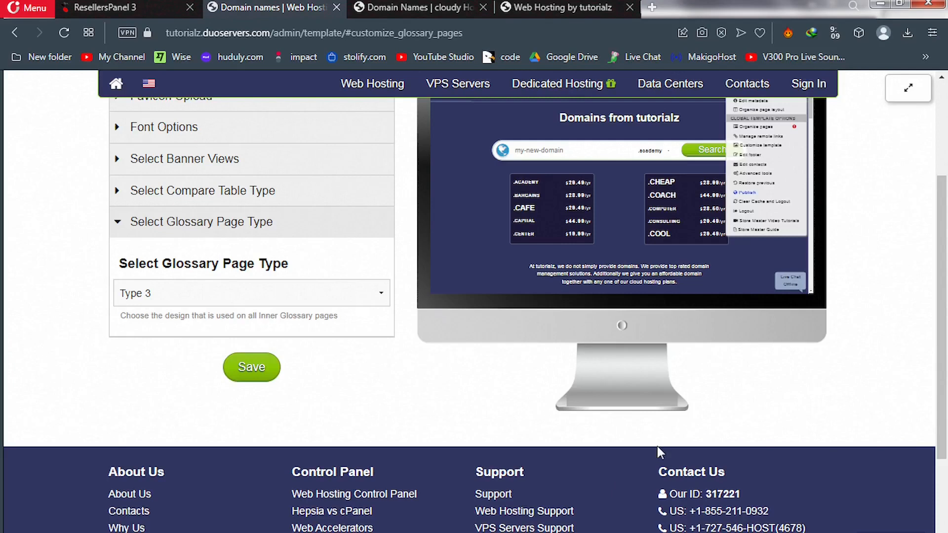
Step: Open the footer editor from the admin navigation and review its copyright texts and link columns
left_click(908, 95)
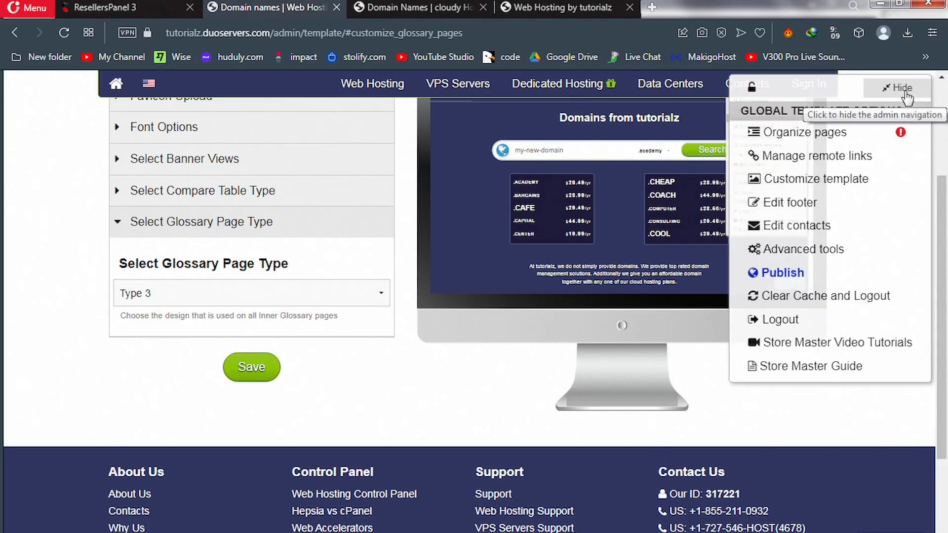
left_click(790, 203)
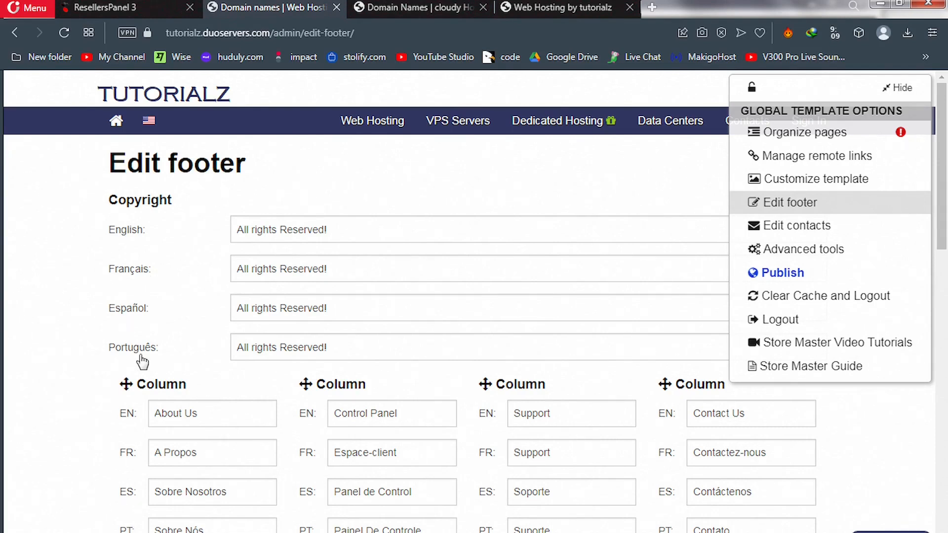
left_click_drag(947, 242, 943, 476)
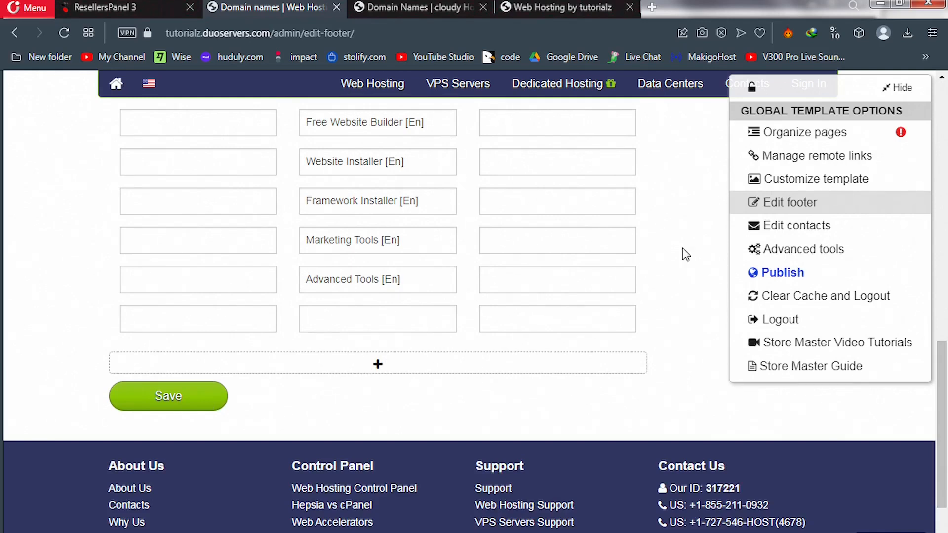
Step: Open the footer contact settings, view the phone and social media options, and close them
mouse_move(784, 232)
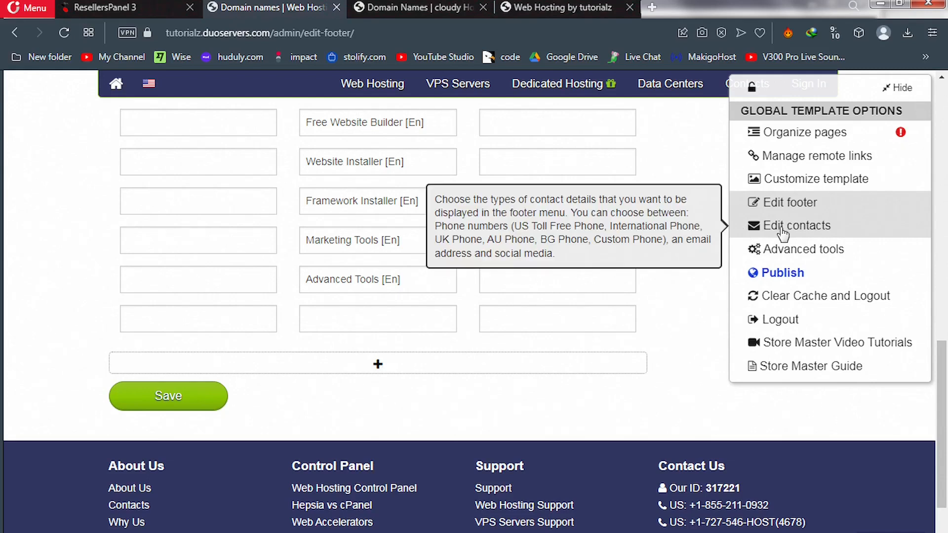
left_click(783, 231)
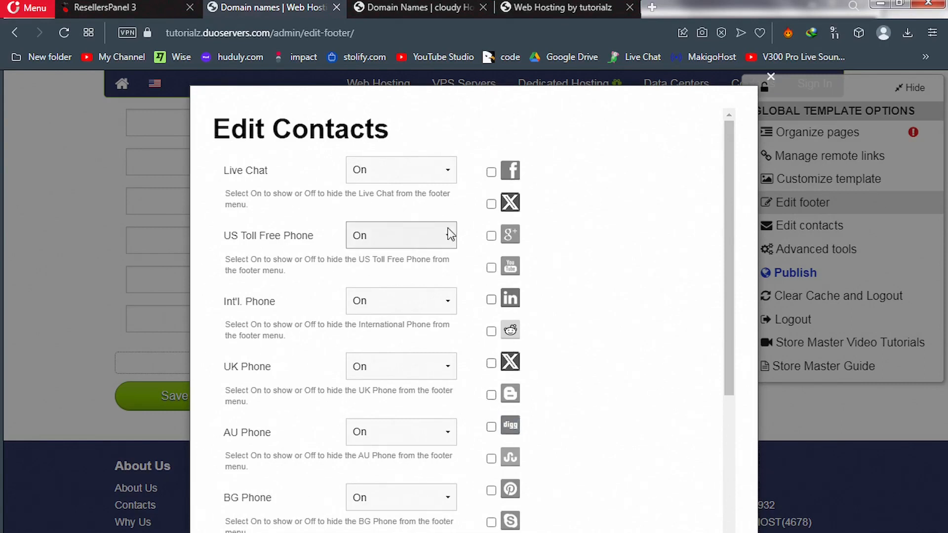
left_click(770, 77)
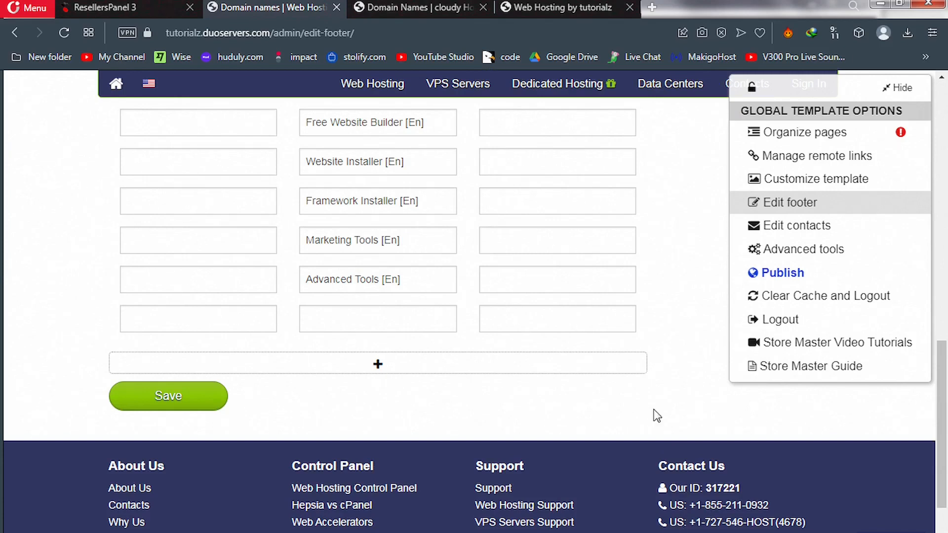
Step: Reopen the footer contact settings and check the on/off choices for displaying the Email
left_click(789, 230)
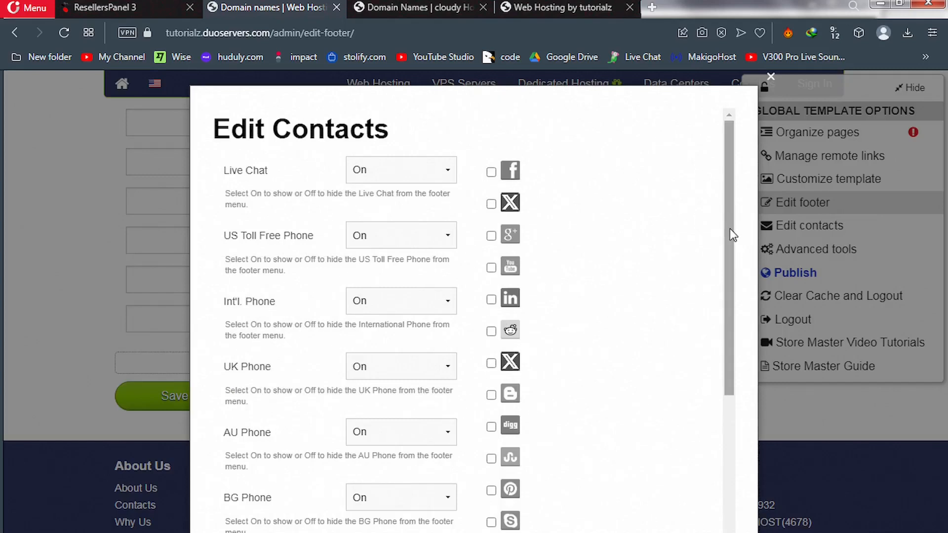
left_click_drag(729, 229, 718, 470)
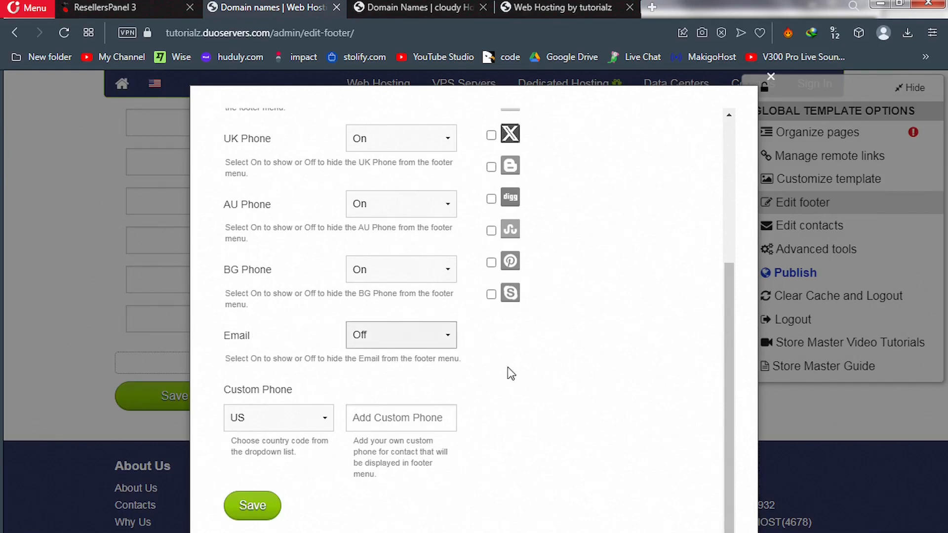
left_click(418, 336)
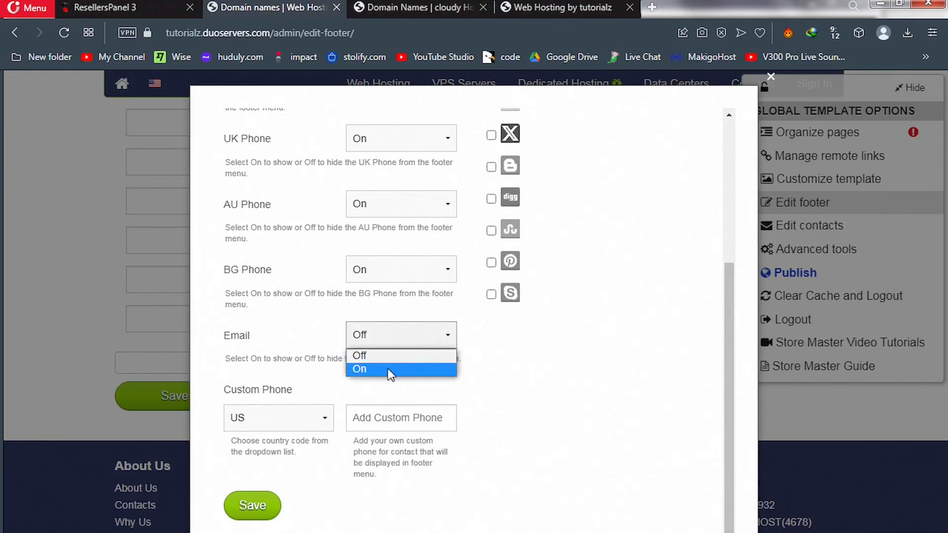
left_click(499, 348)
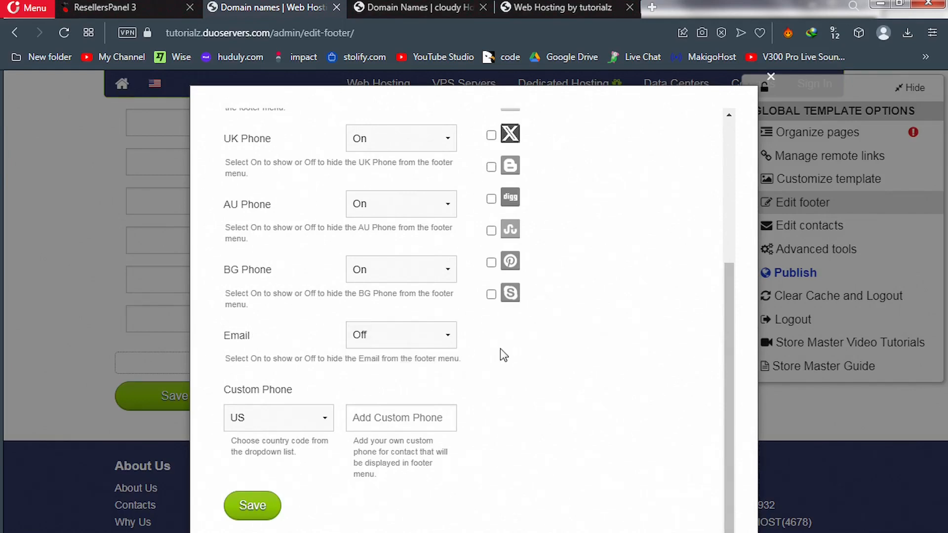
Step: Set the custom phone country code to GH, enter the contact's phone number and save the contacts
left_click(297, 417)
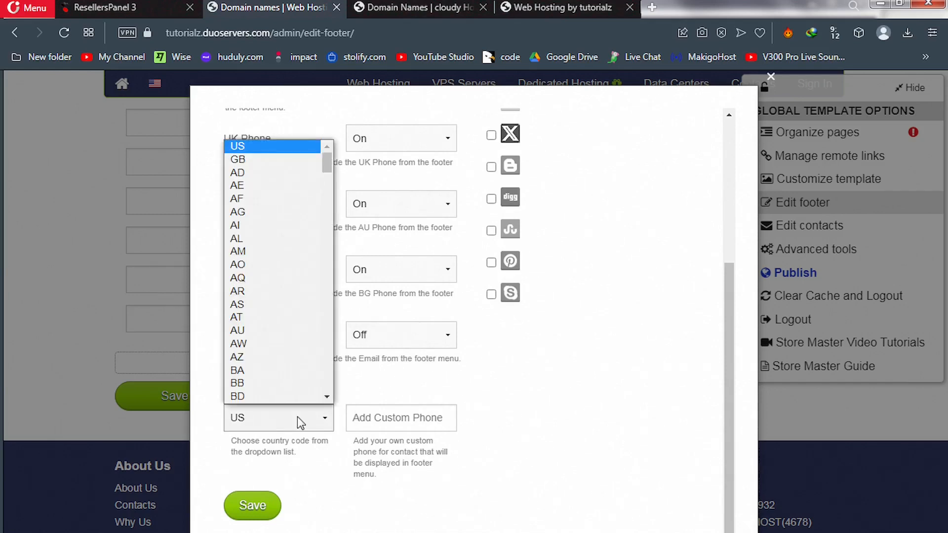
key("g")
key("h")
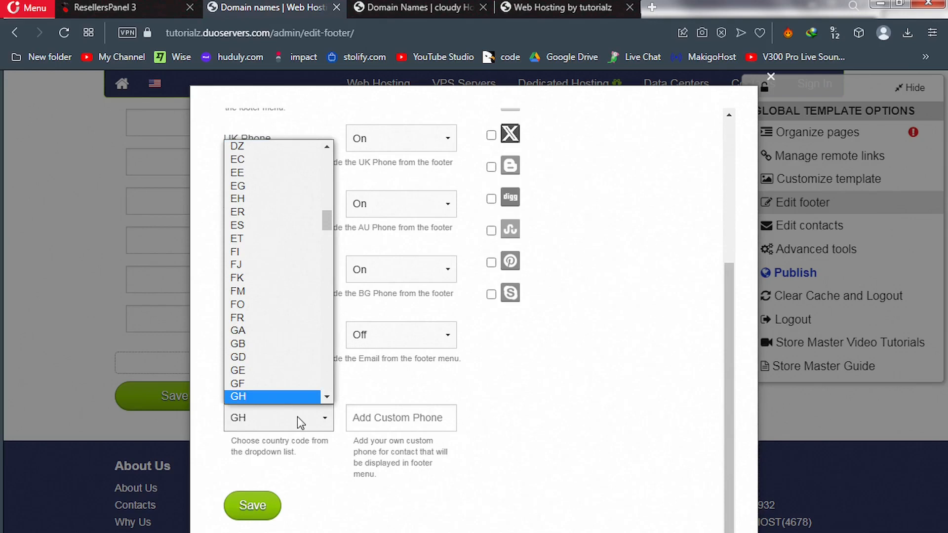
left_click(273, 399)
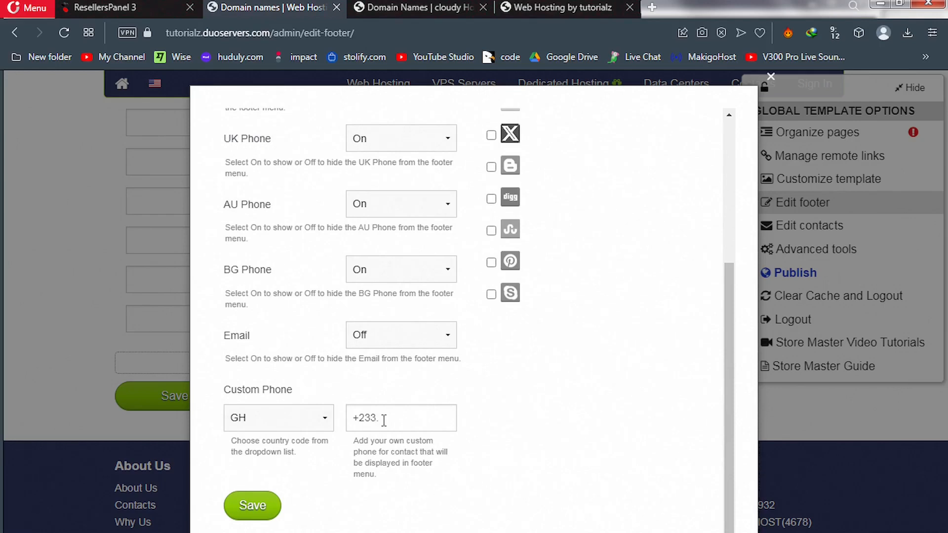
left_click(384, 420)
type("2")
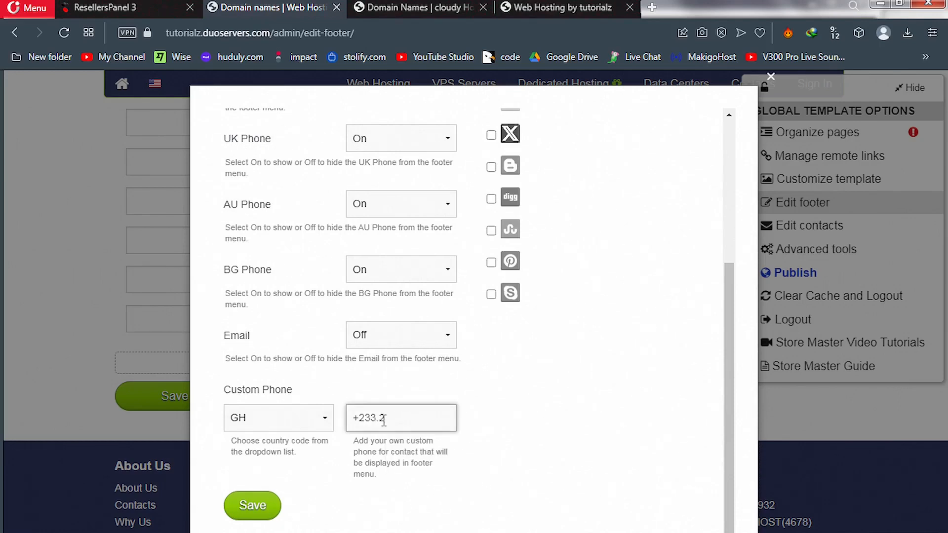
left_click(417, 461)
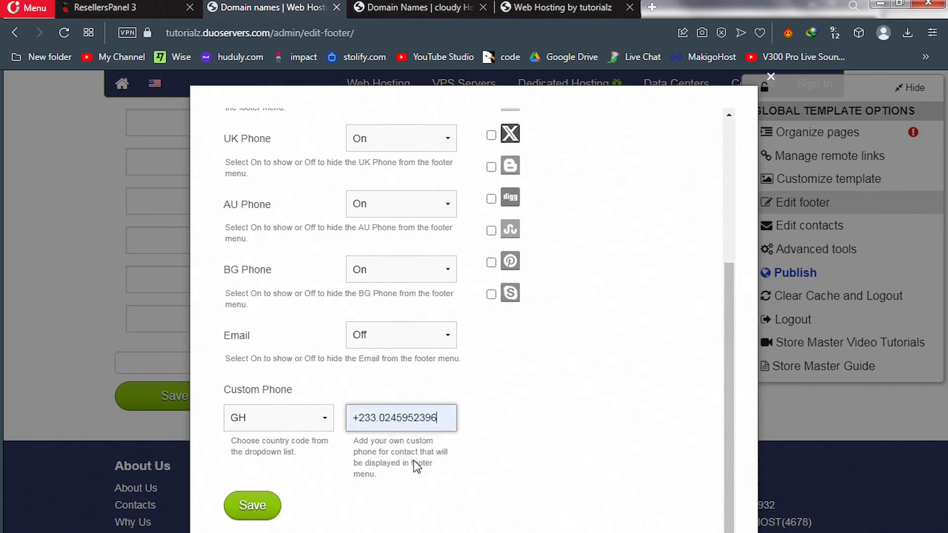
left_click(252, 509)
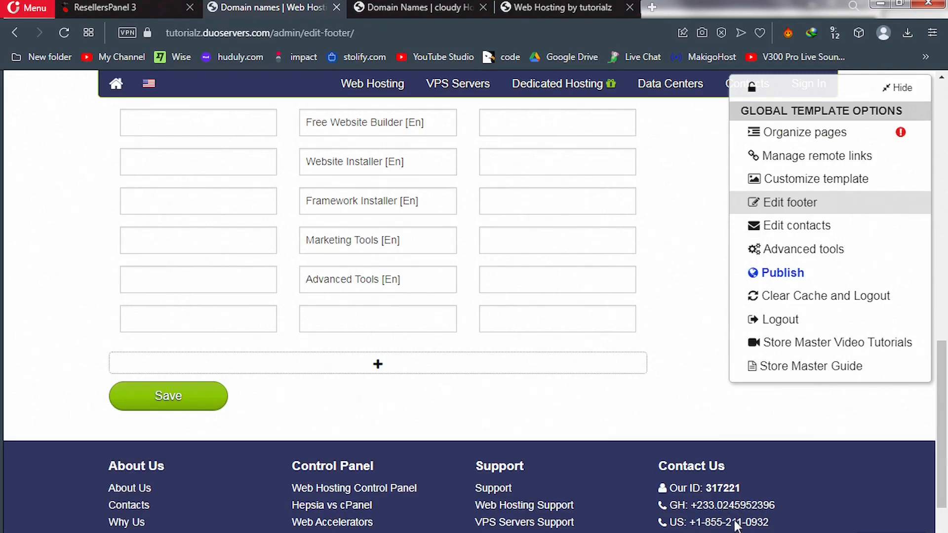
Step: Open the Advanced tools page and examine the Custom Metadata name entry and the other available sections
left_click(784, 255)
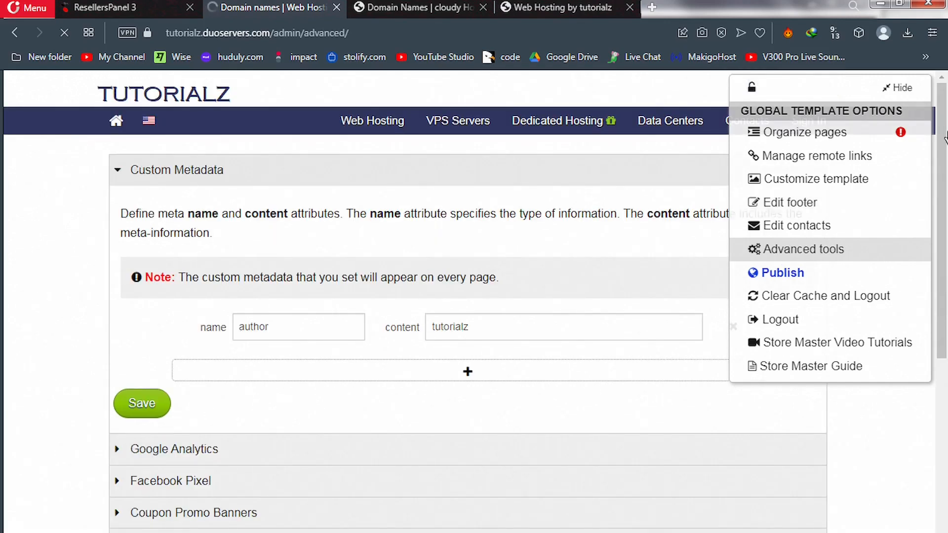
left_click_drag(943, 125, 945, 232)
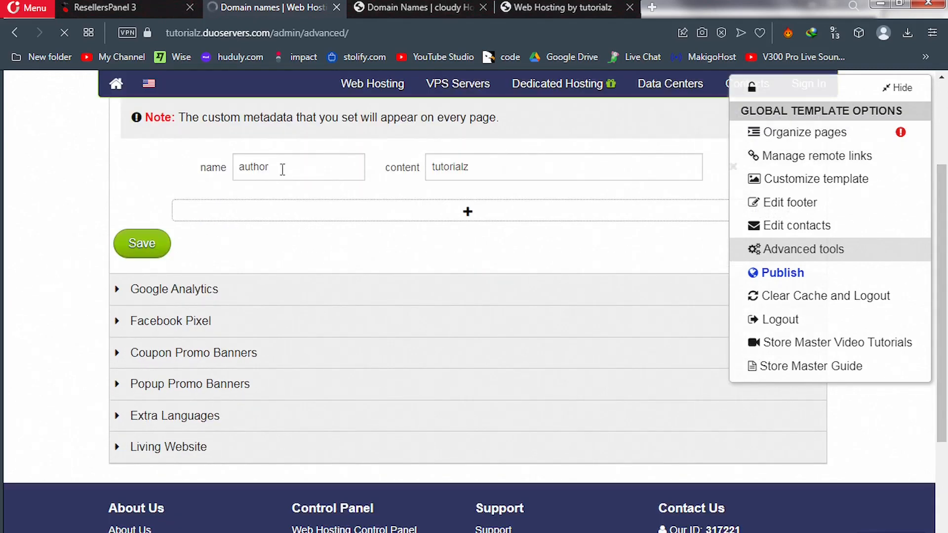
mouse_move(275, 166)
left_mouse_down()
mouse_move(251, 167)
mouse_move(277, 169)
left_mouse_up()
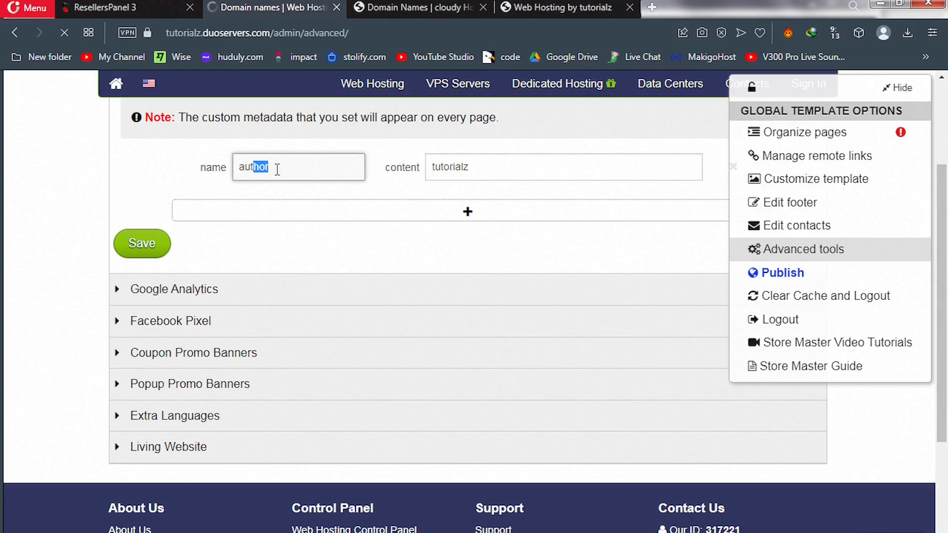
Step: Check the Custom Metadata name and content fields, and examine the General templates under Coupon Promo Banners
left_click(277, 170)
mouse_move(470, 166)
left_mouse_down()
mouse_move(428, 164)
mouse_move(484, 173)
left_mouse_up()
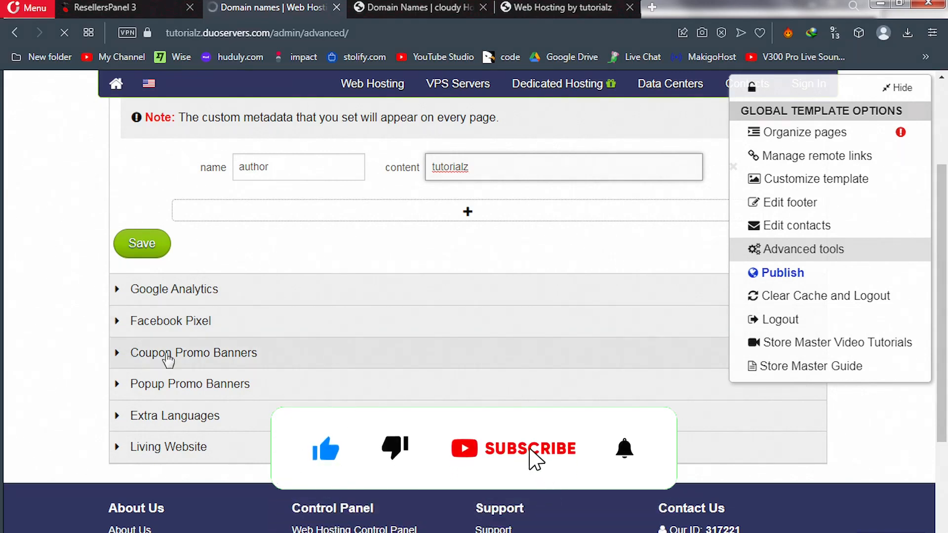
left_click(121, 362)
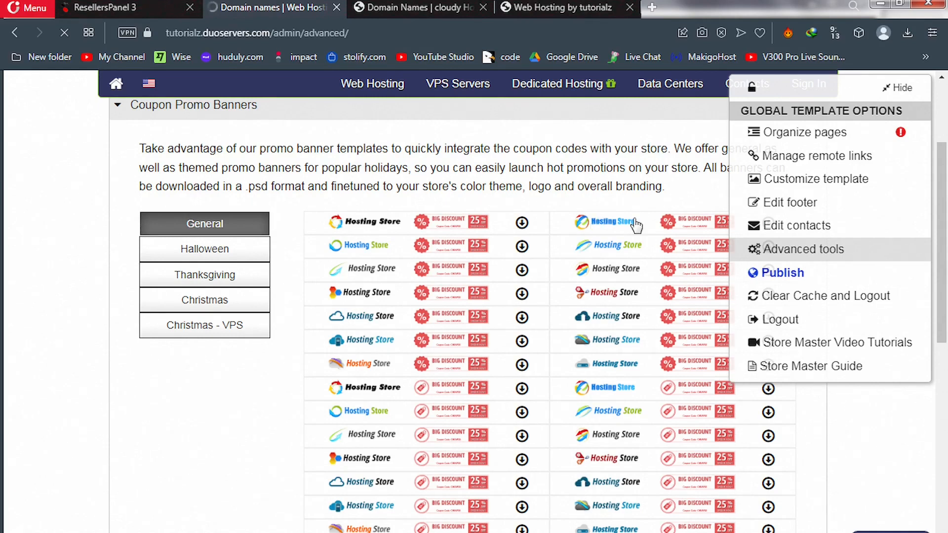
scroll(636, 225, "down", 3)
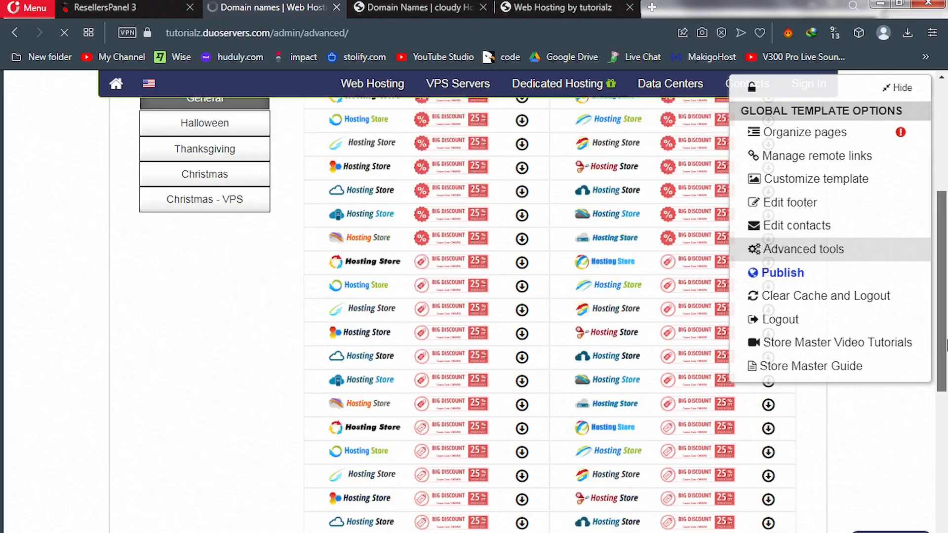
left_click_drag(946, 346, 946, 399)
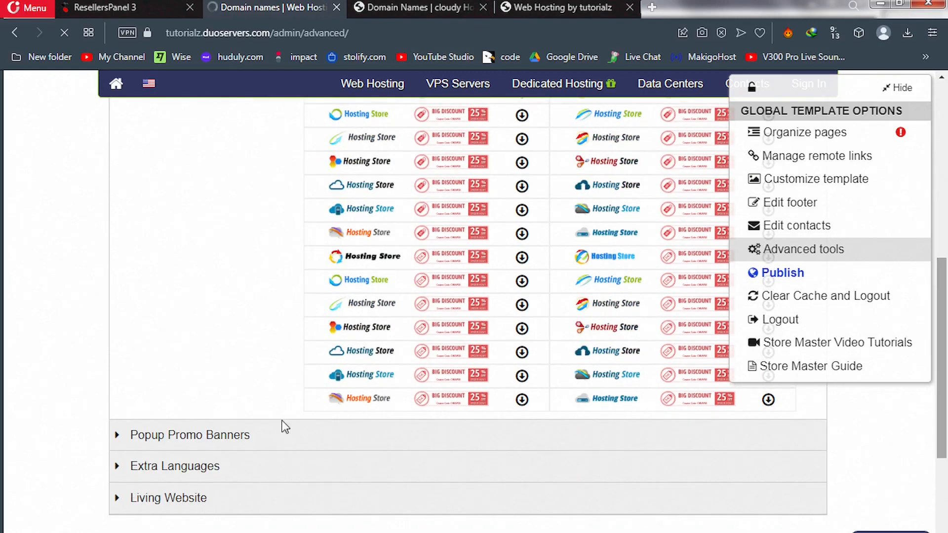
Step: In the Popup Promo Banners section, set Show popup on first visit to Yes and save the preference
left_click(123, 437)
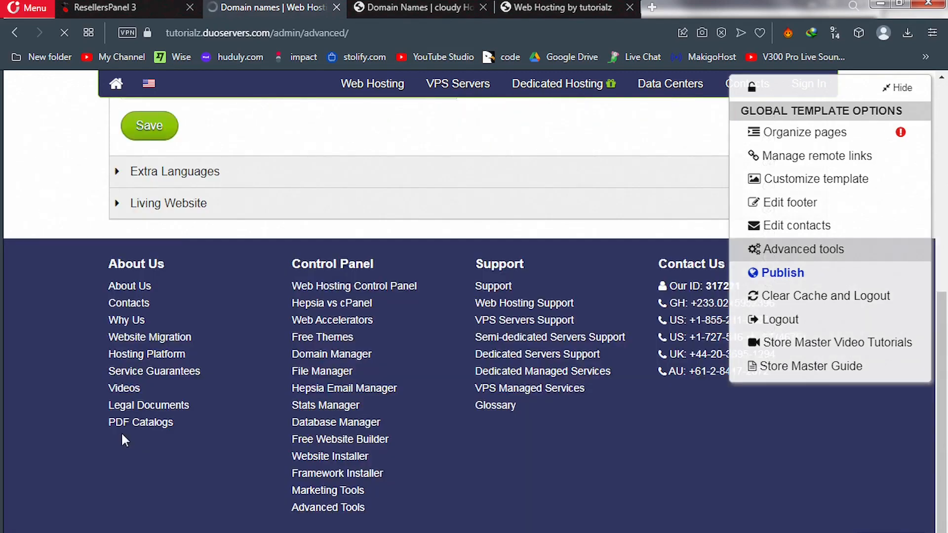
left_click_drag(945, 333, 921, 271)
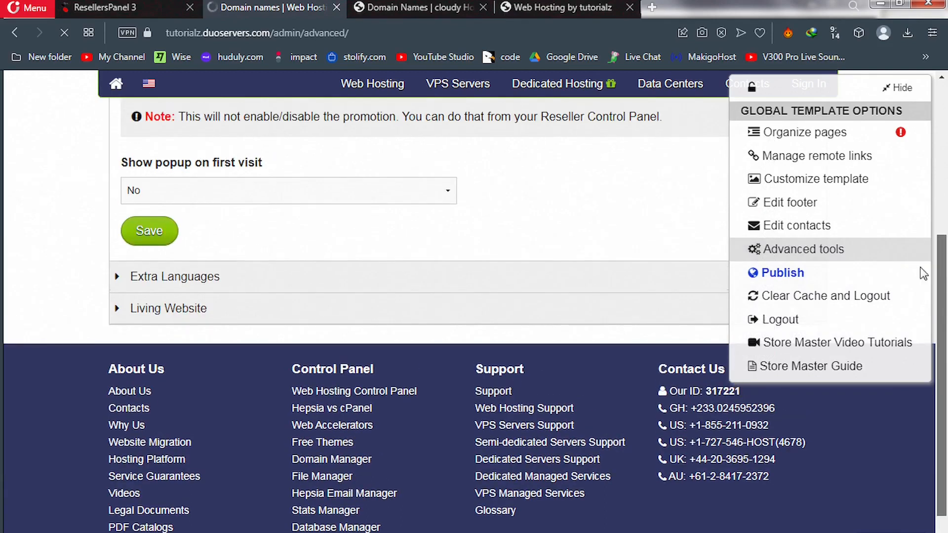
left_click(430, 199)
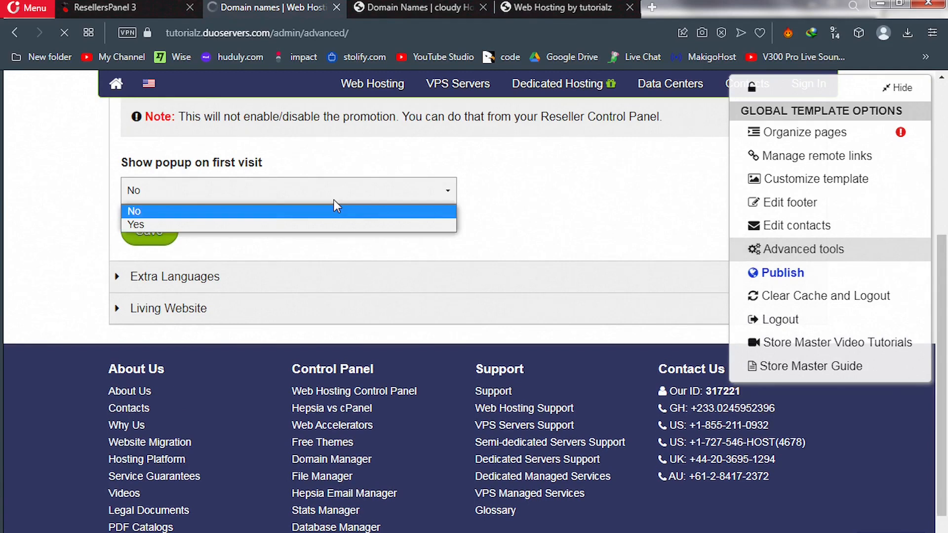
left_click(274, 225)
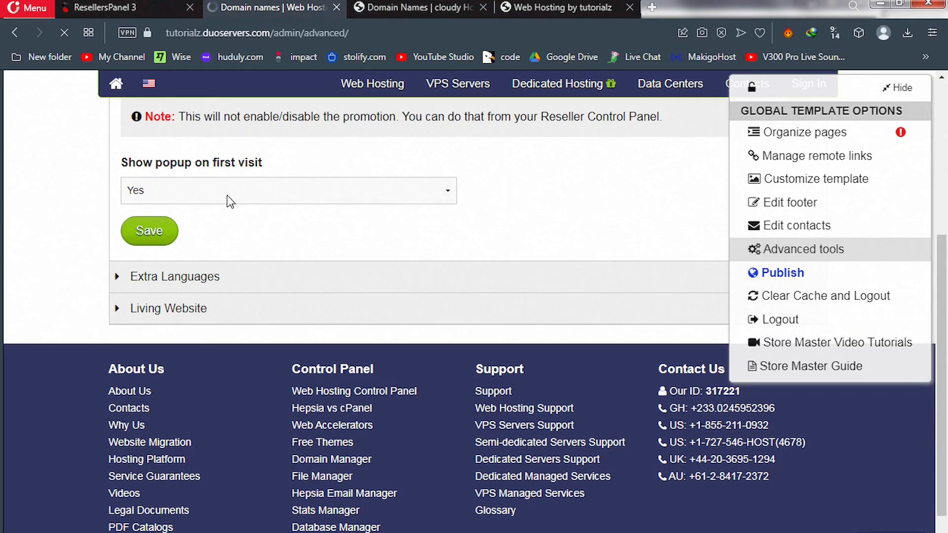
left_click(150, 237)
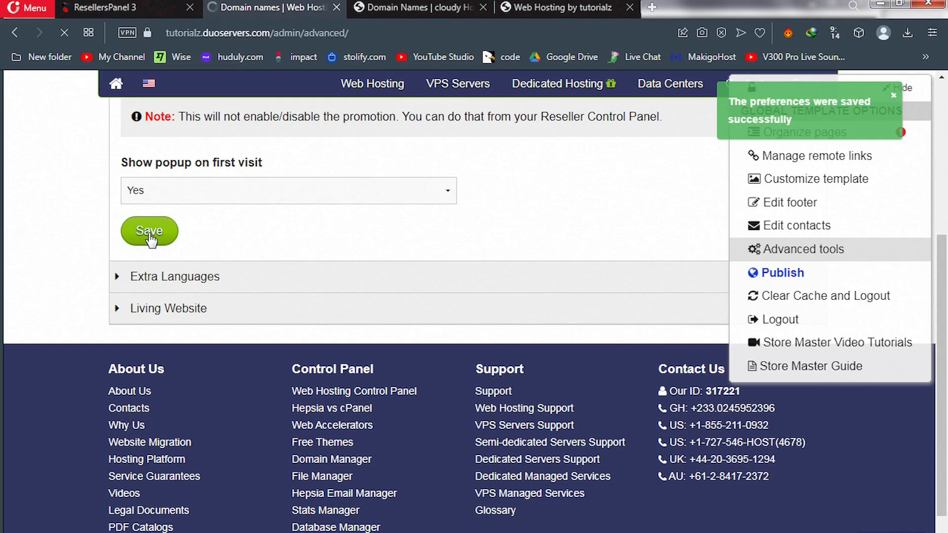
Step: View the Living Website option in the advanced tools and publish the store's changes
left_click(117, 311)
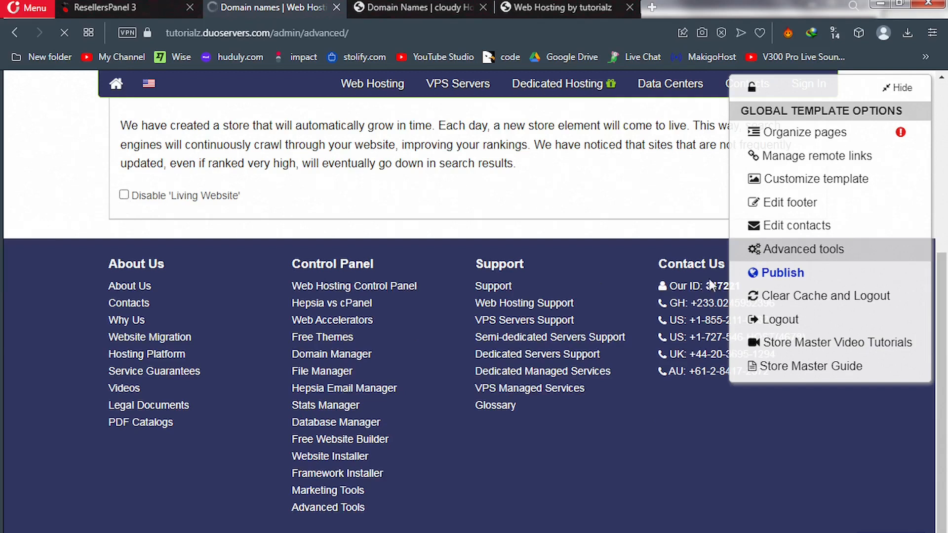
left_click(775, 275)
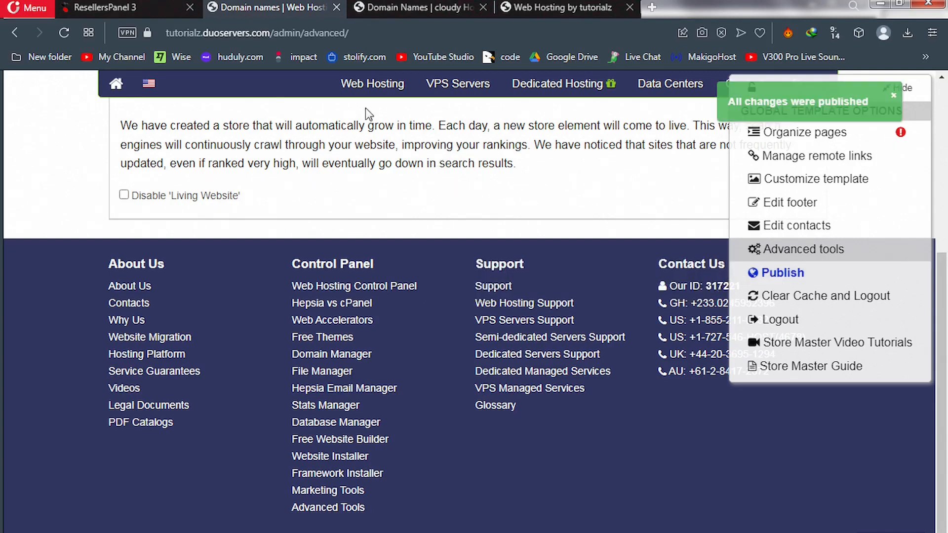
Step: Open the store's Web Hosting page and examine its banner, hosting plans and the content sections below
mouse_move(367, 91)
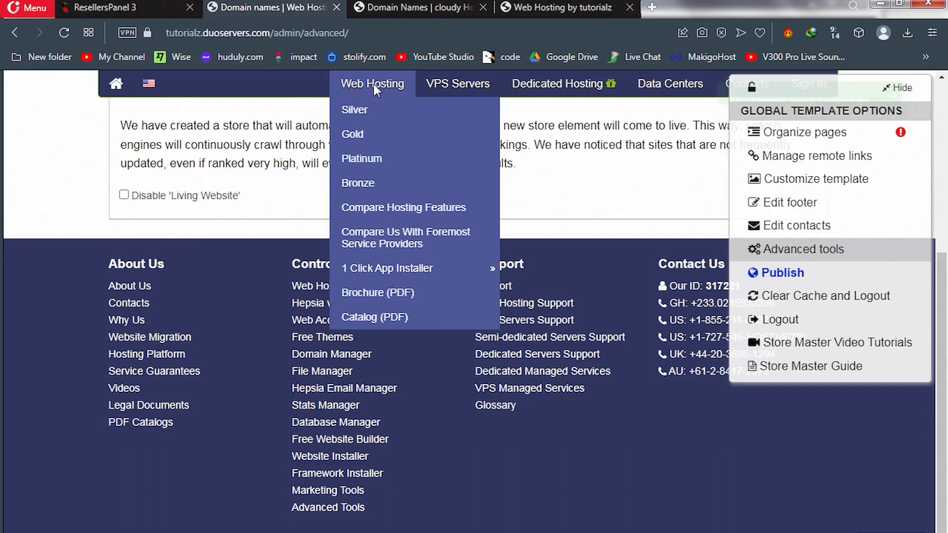
left_click(375, 90)
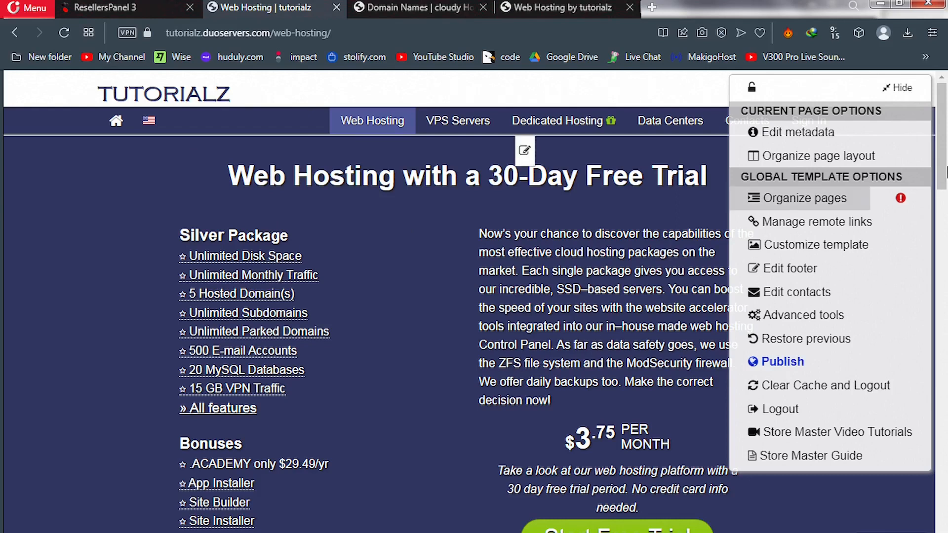
left_click_drag(946, 194, 946, 293)
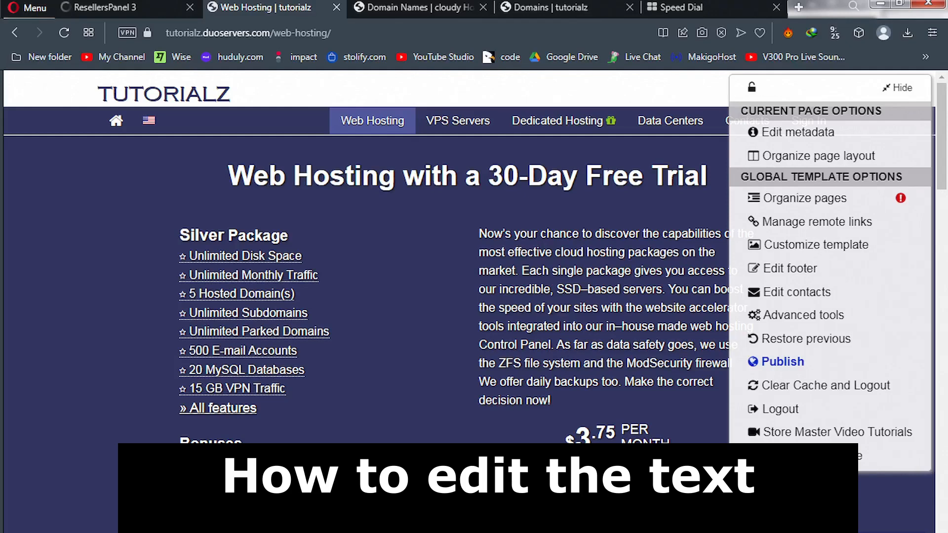
mouse_move(503, 433)
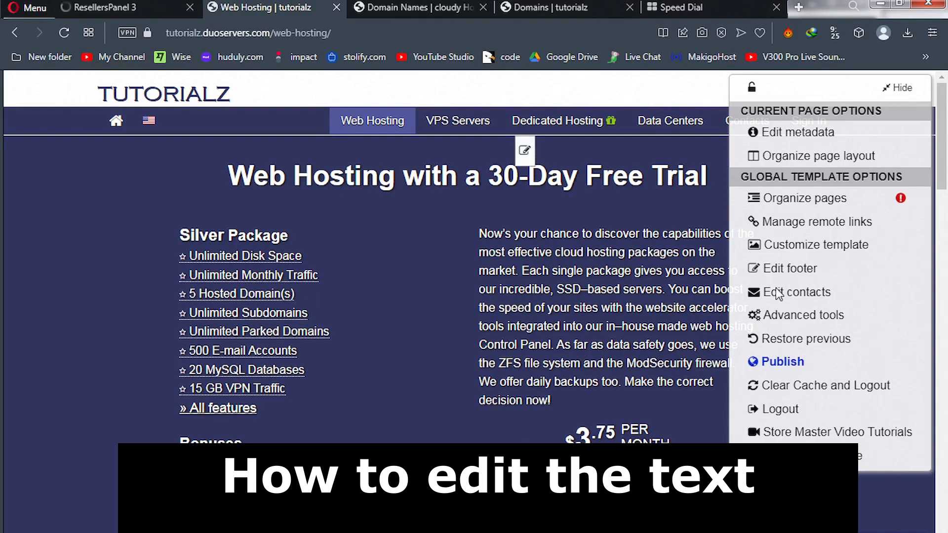
left_click_drag(944, 175, 947, 243)
scroll(515, 273, "down", 5)
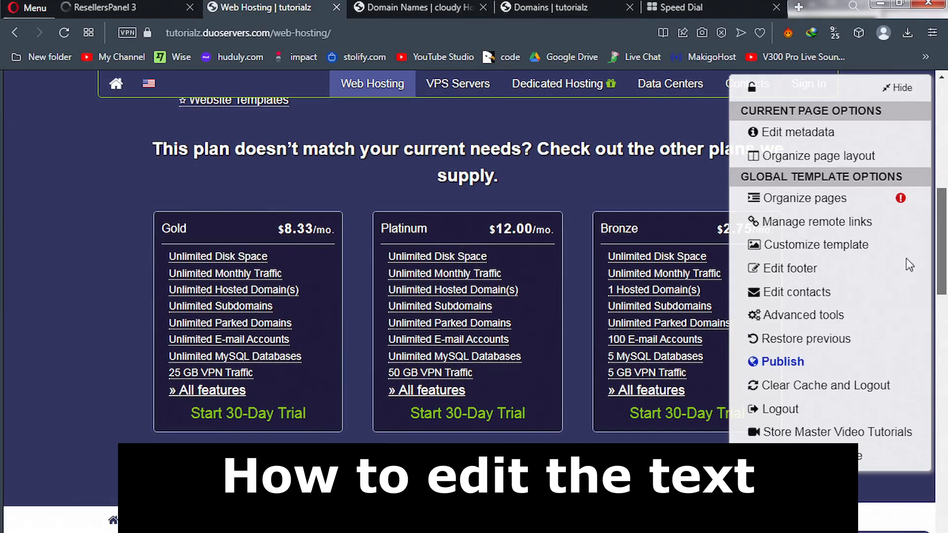
scroll(907, 262, "down", 7)
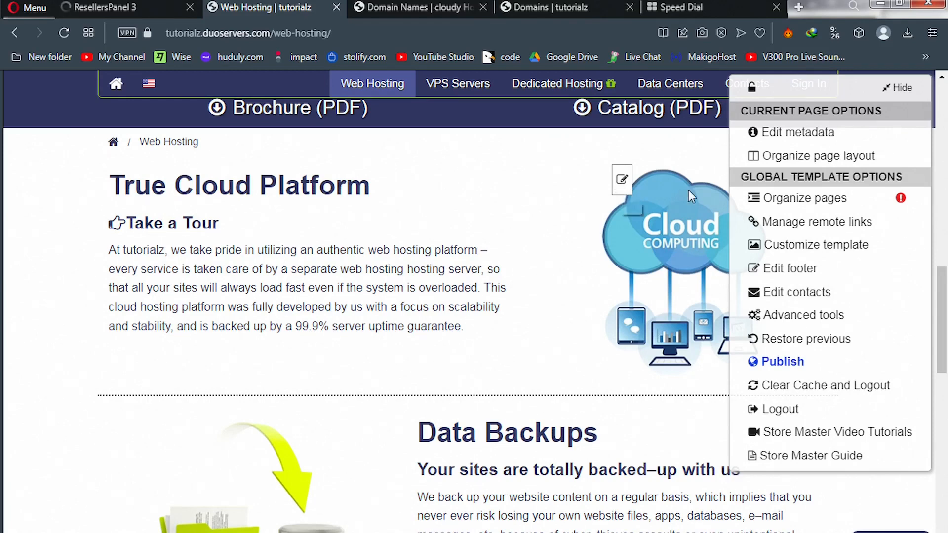
left_click(943, 190)
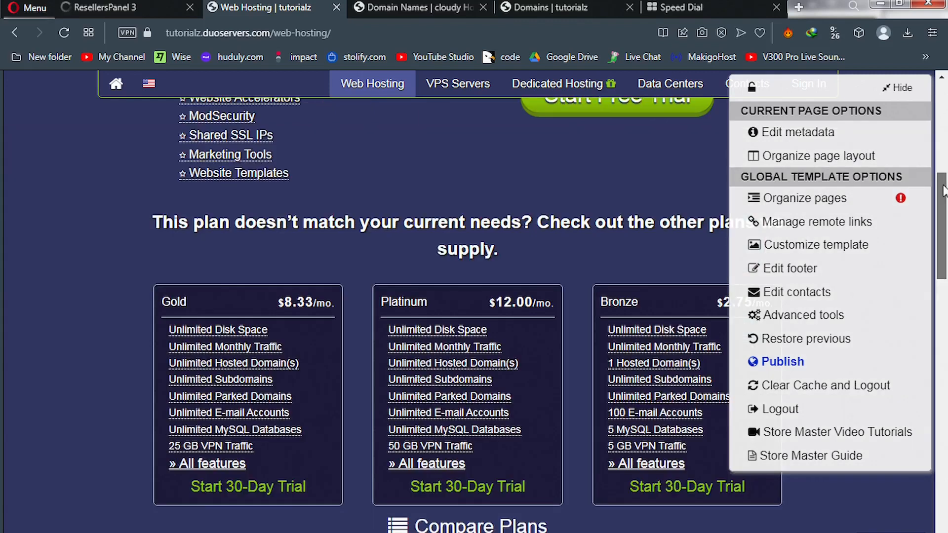
left_click_drag(942, 190, 945, 99)
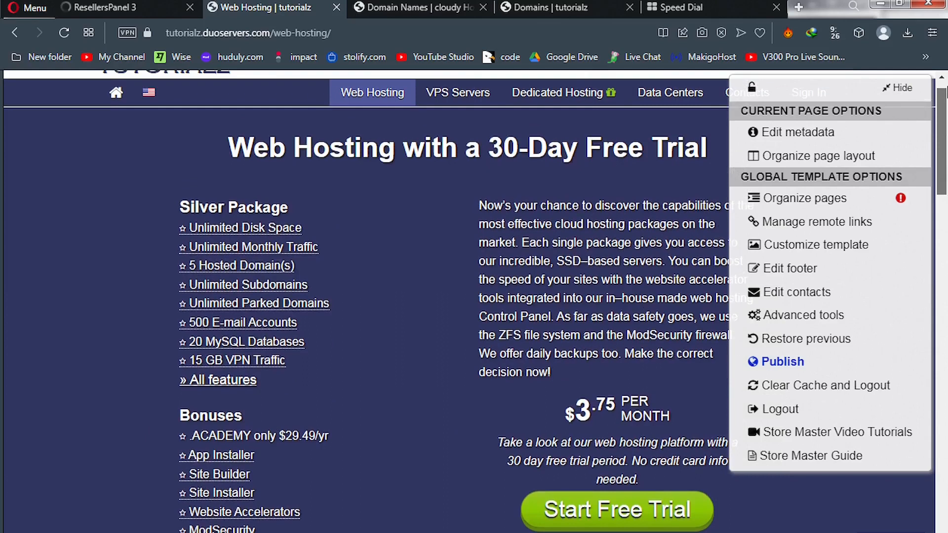
Step: Hide the admin navigation, open the Web Hosting banner's edit box, review its title and text fields, and close it
left_click(901, 99)
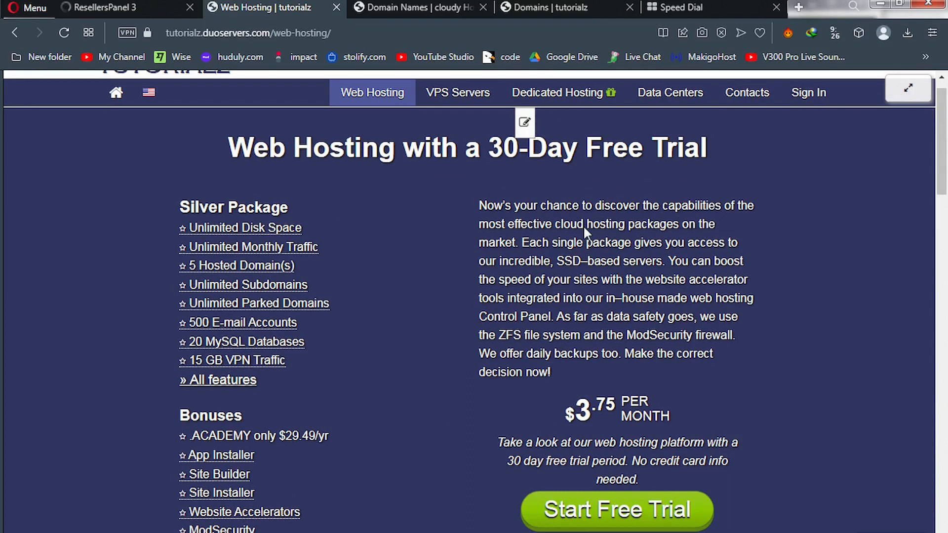
left_click(525, 124)
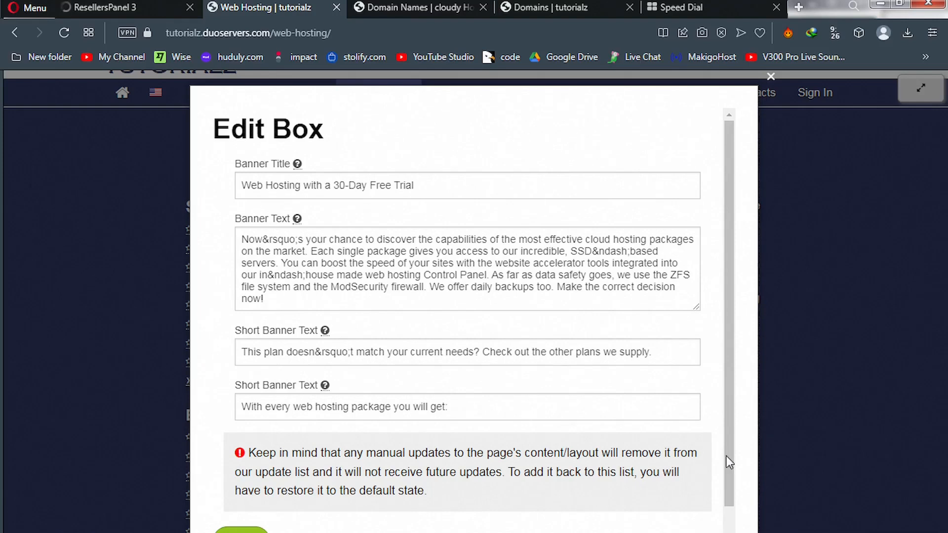
left_click(732, 528)
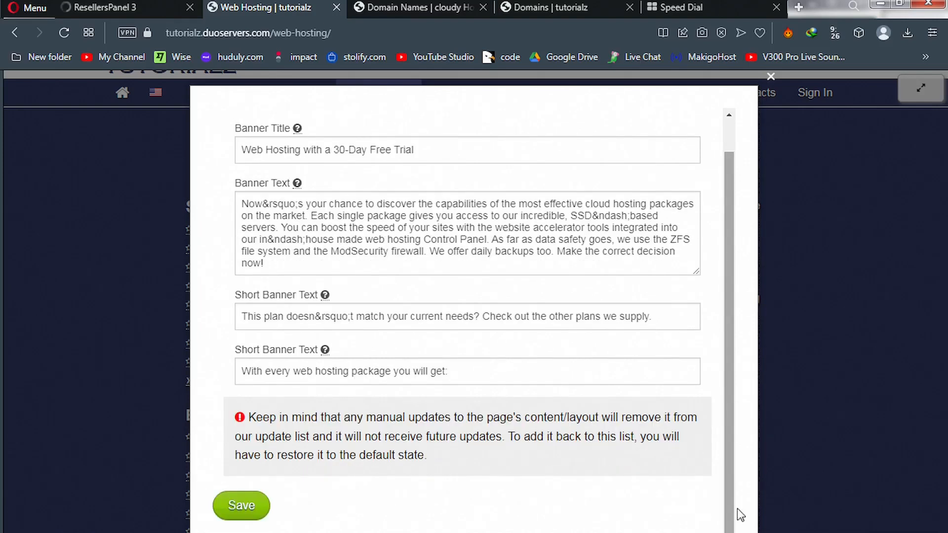
left_click(771, 79)
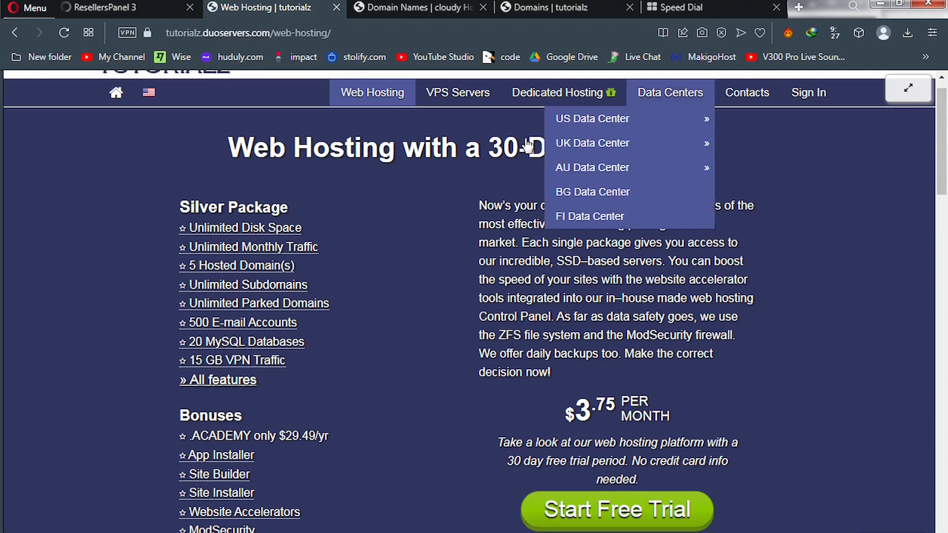
Step: Restore the admin navigation, view the VPS Servers page choices and open the store's home page
mouse_move(476, 93)
mouse_move(498, 119)
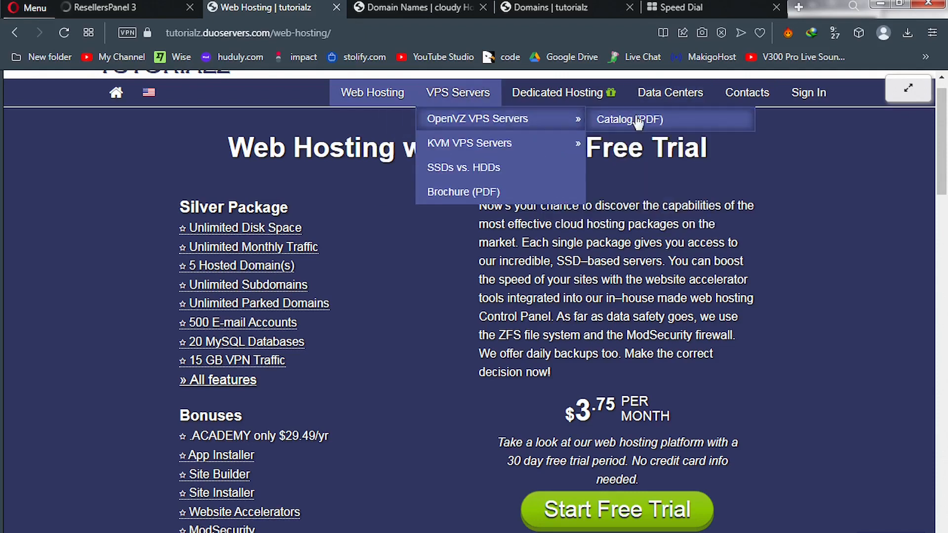
left_click(907, 94)
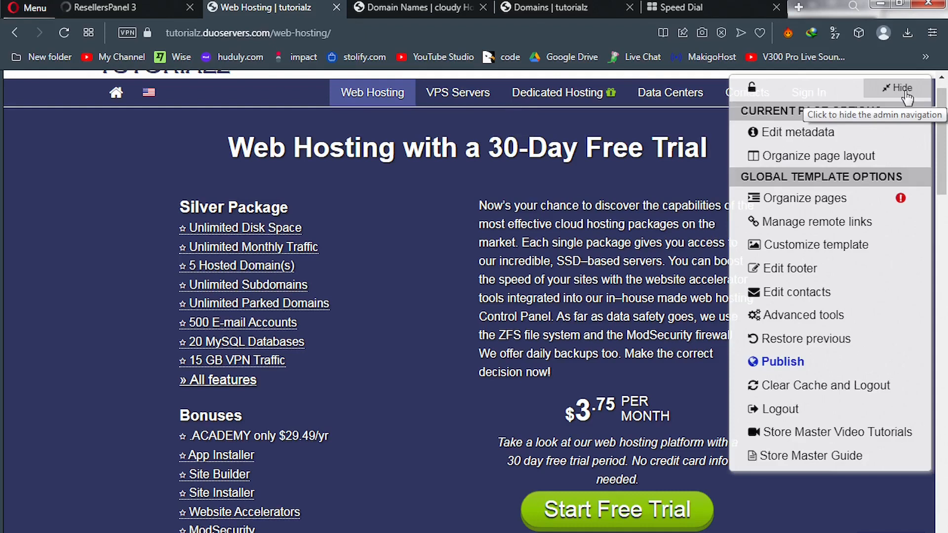
mouse_move(453, 97)
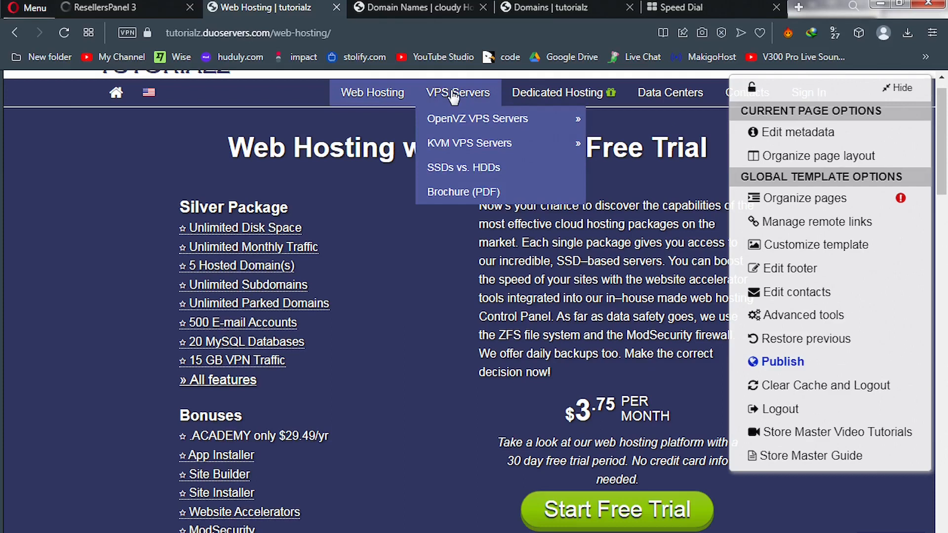
left_click(117, 93)
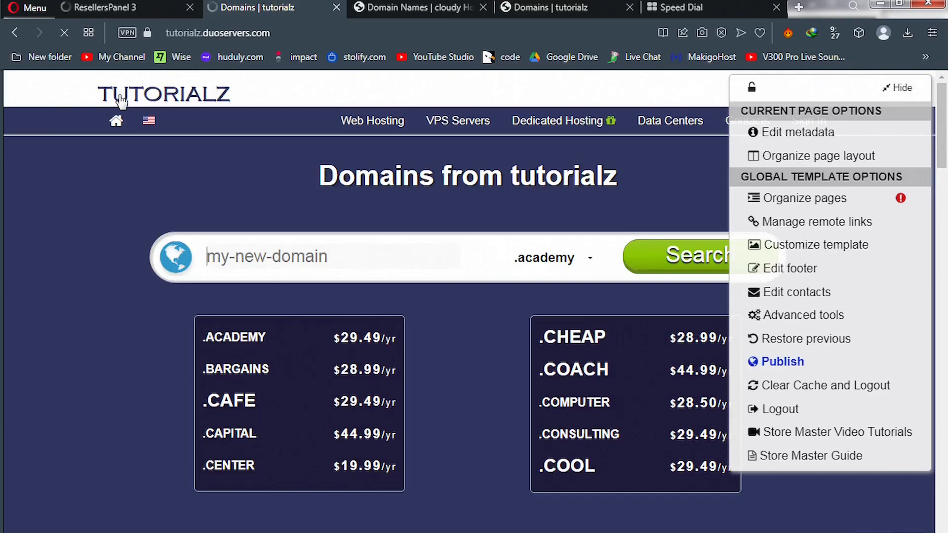
Step: Examine the home page's domain banner and the Domains at Affordable Prices section with its price table
mouse_move(328, 181)
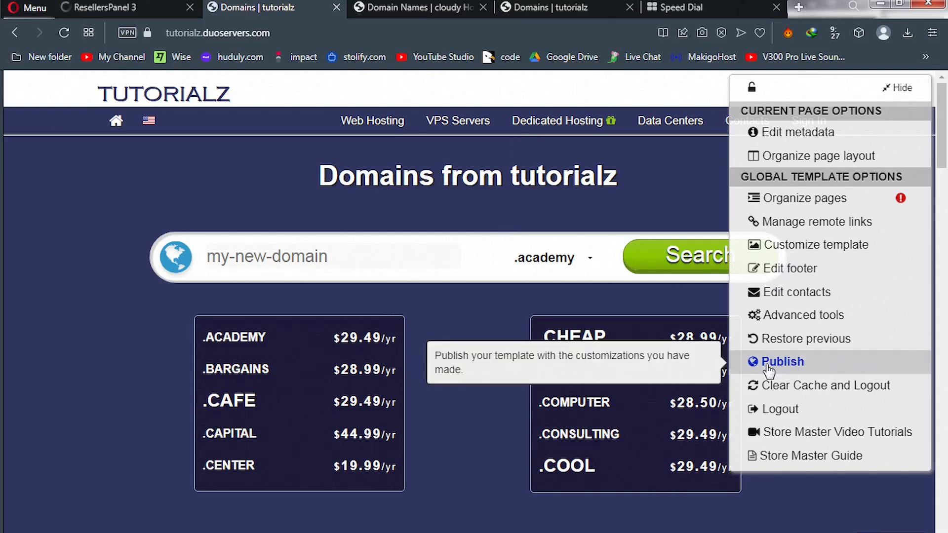
left_click(390, 235)
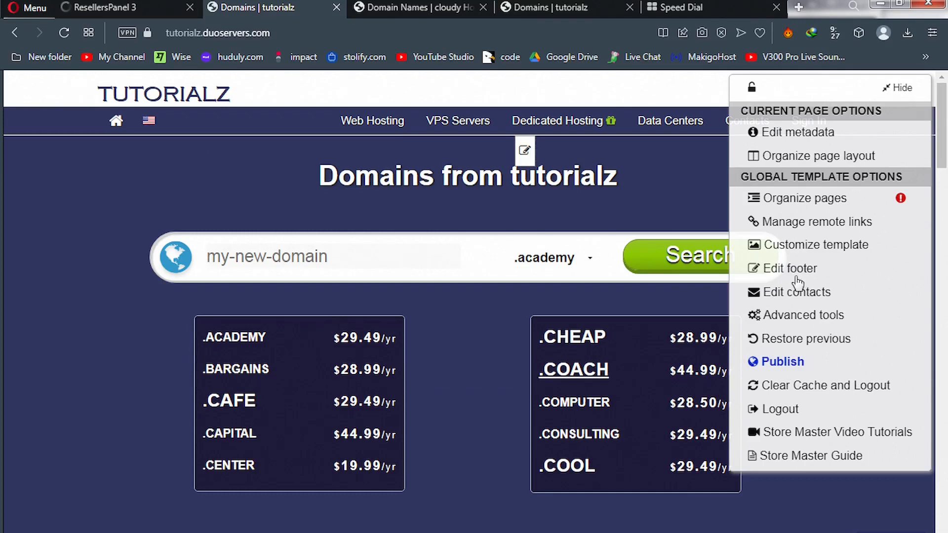
scroll(943, 187, "down", 3)
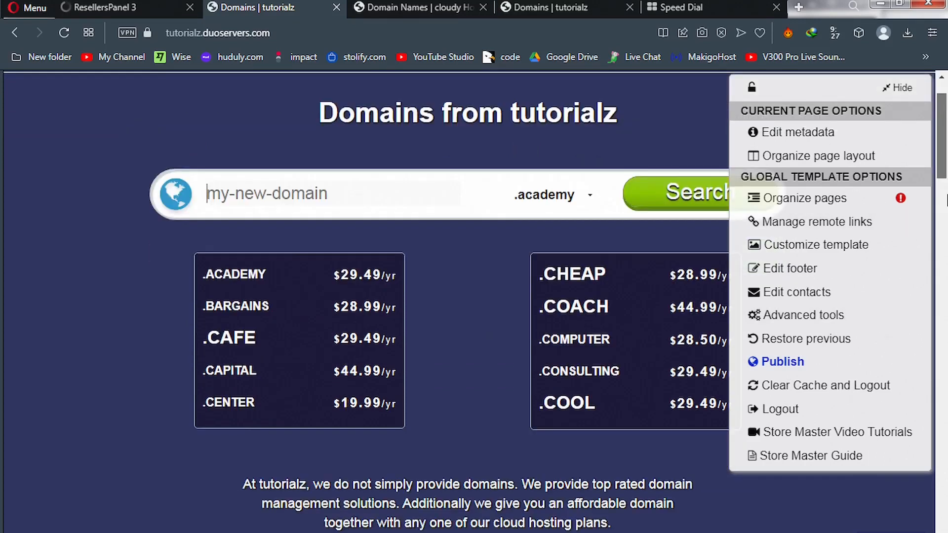
scroll(945, 211, "down", 5)
scroll(943, 232, "down", 1)
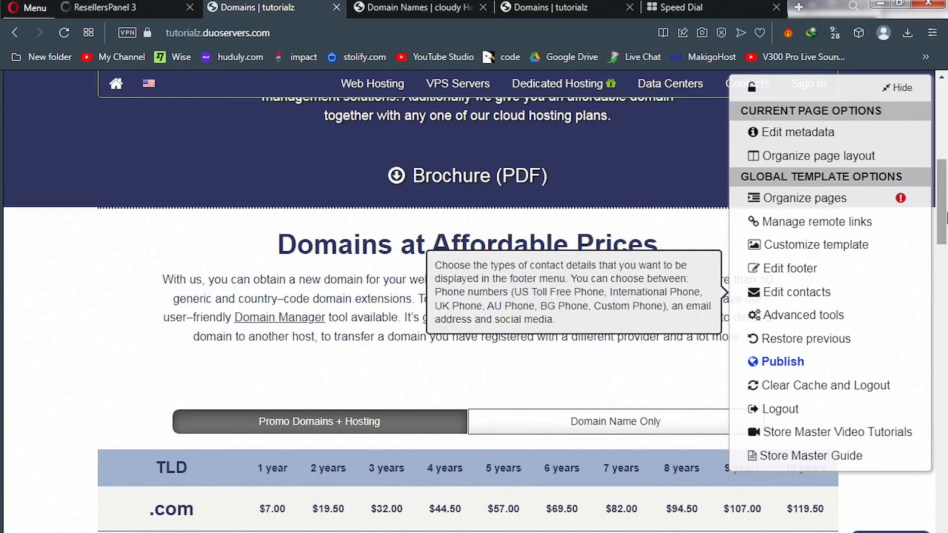
left_click_drag(946, 224, 947, 109)
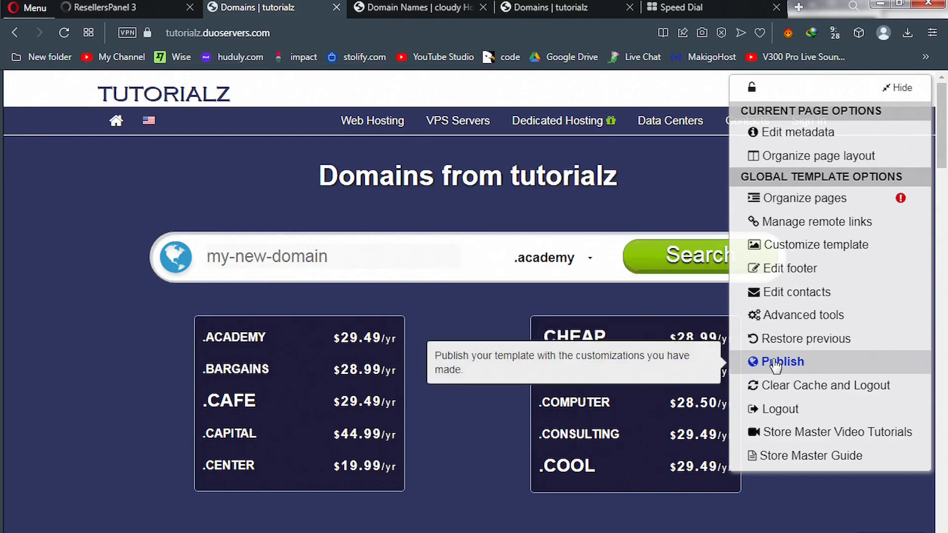
Step: Publish the customized template, clear the cache and log out of the admin area, and review the public home page down to the footer
left_click(776, 365)
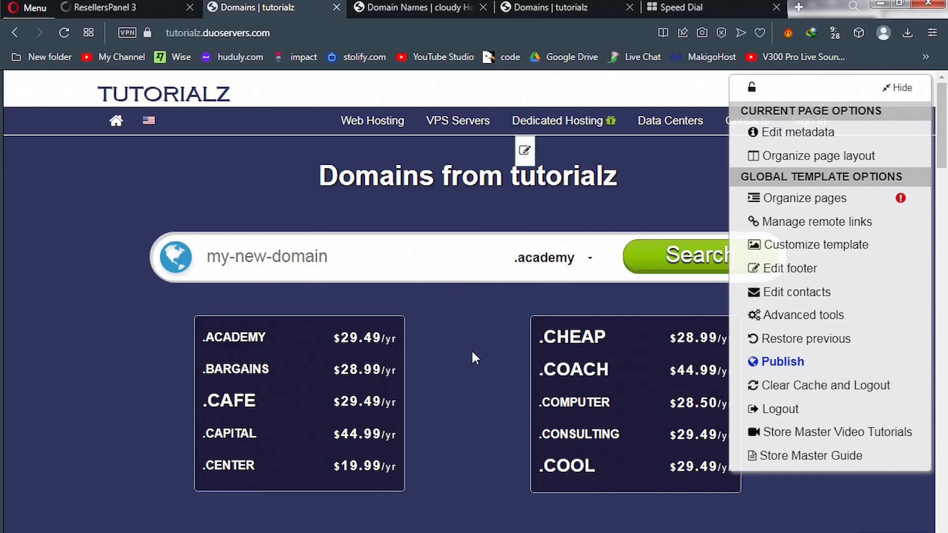
left_click(814, 390)
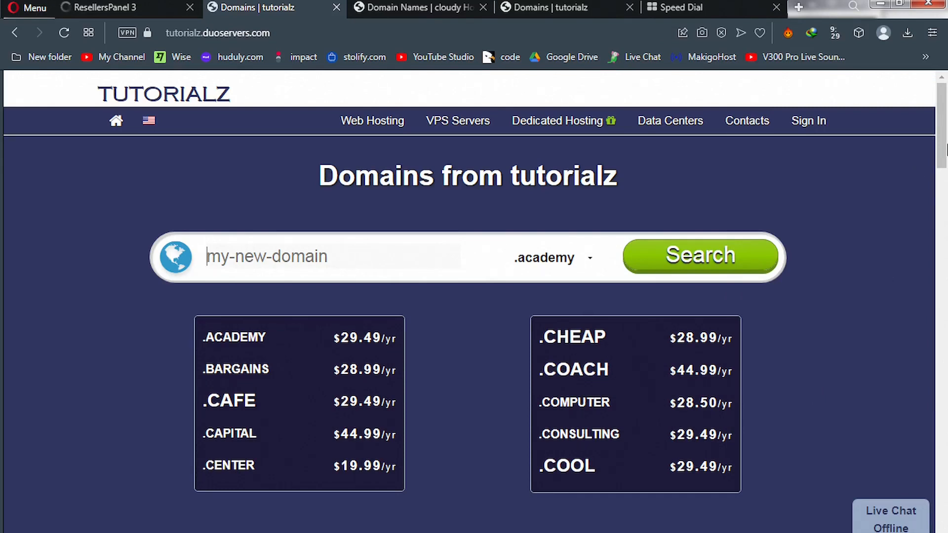
left_click_drag(945, 148, 946, 526)
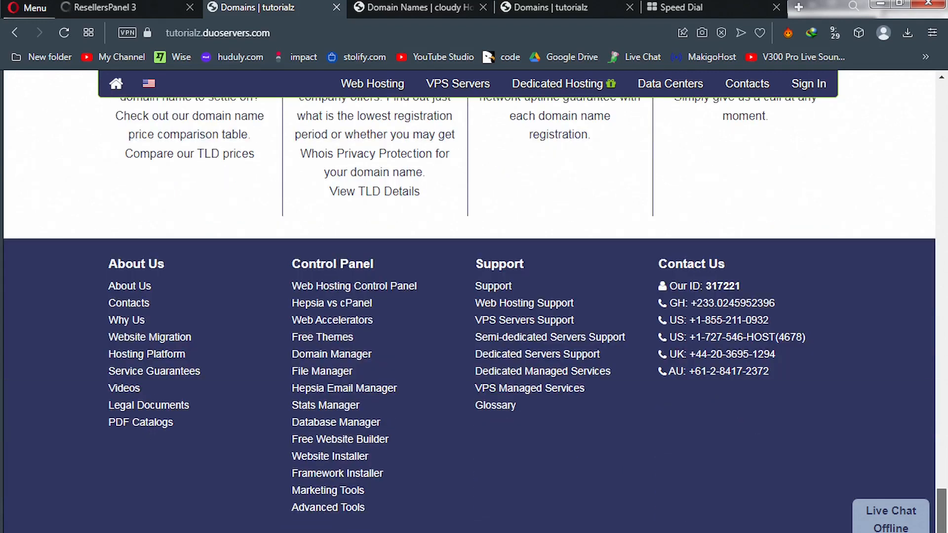